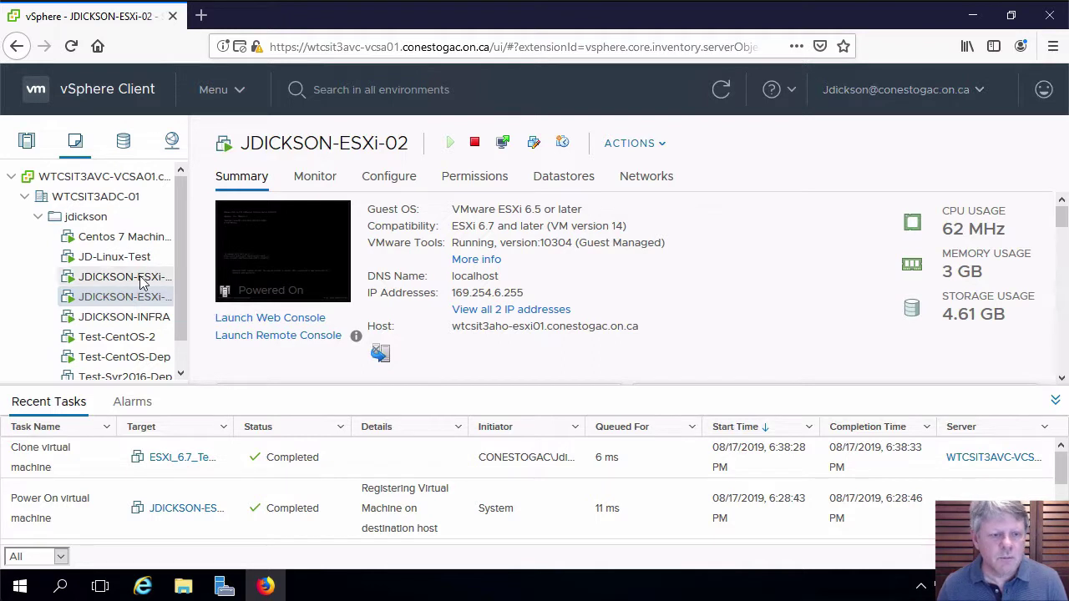
Select JDICKSON-ESXi-01 in the VMs and Templates tree to view its Summary
{"action": "left_click", "coordinate": [125, 276]}
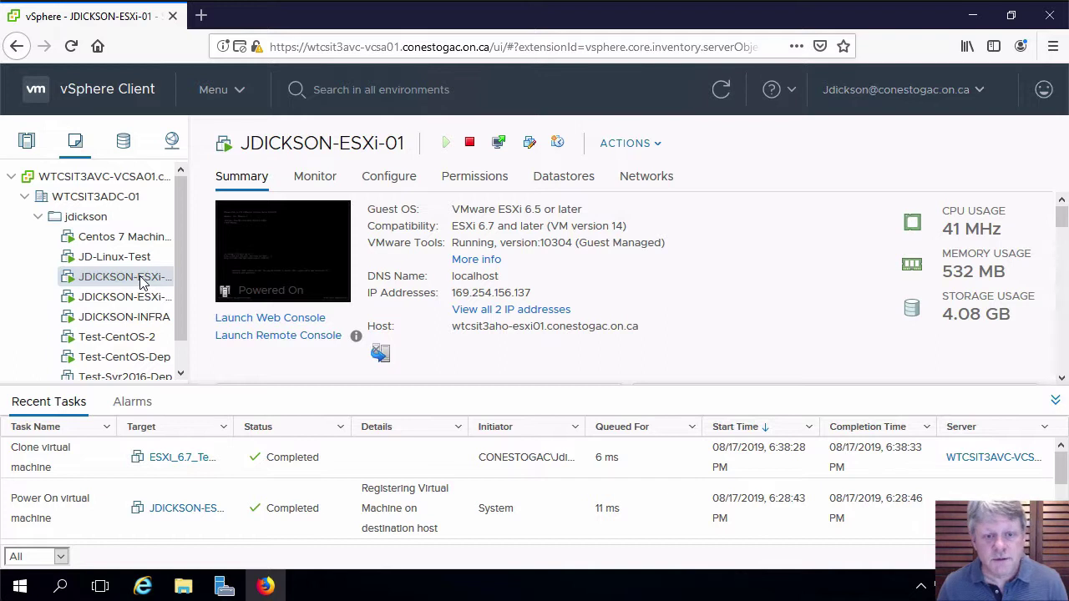
Launch the JDICKSON-ESXi-01 web console and log in to System Customization as root
{"action": "left_click", "coordinate": [307, 319]}
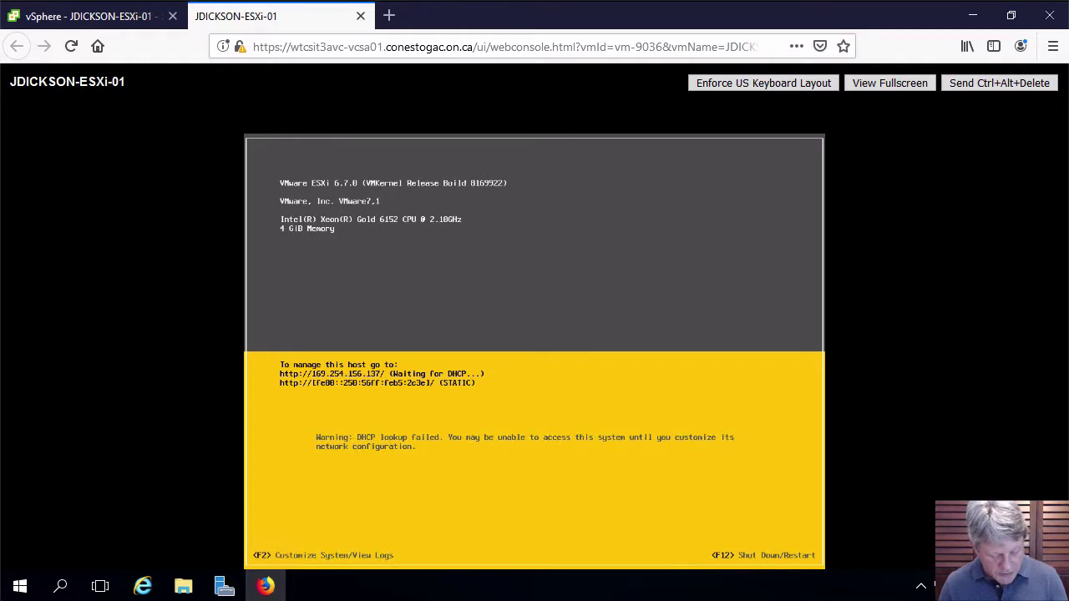
{"action": "key", "text": "F2"}
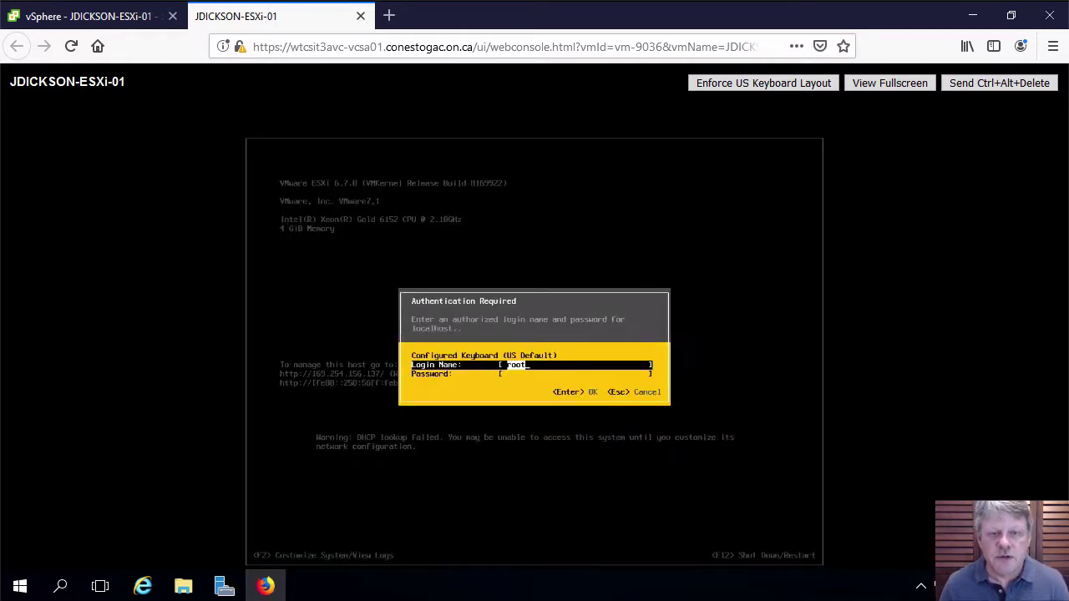
{"action": "key", "text": "Tab"}
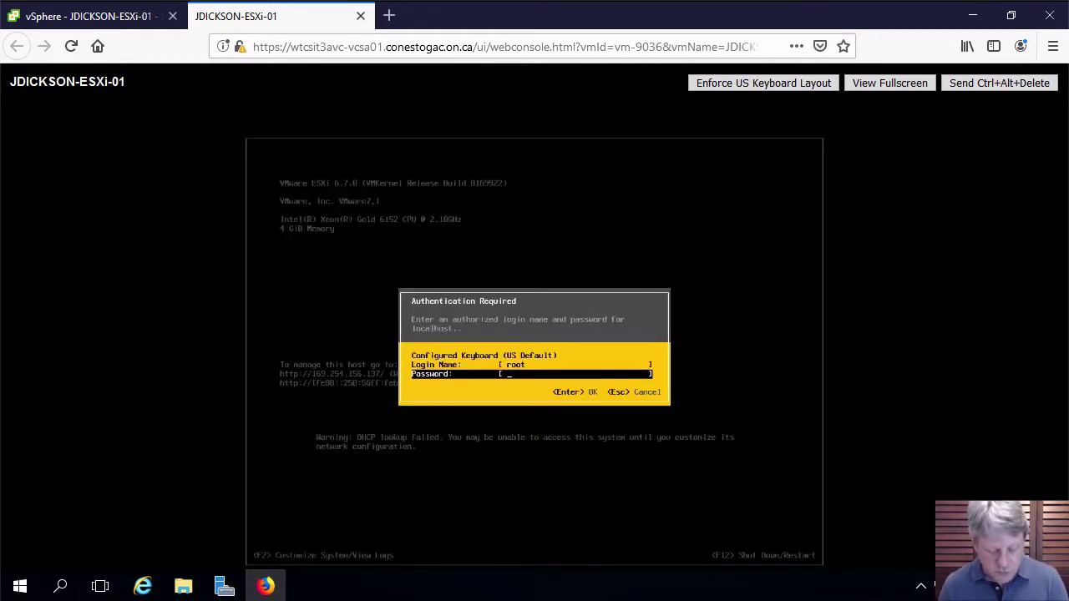
{"action": "type", "text": "**********"}
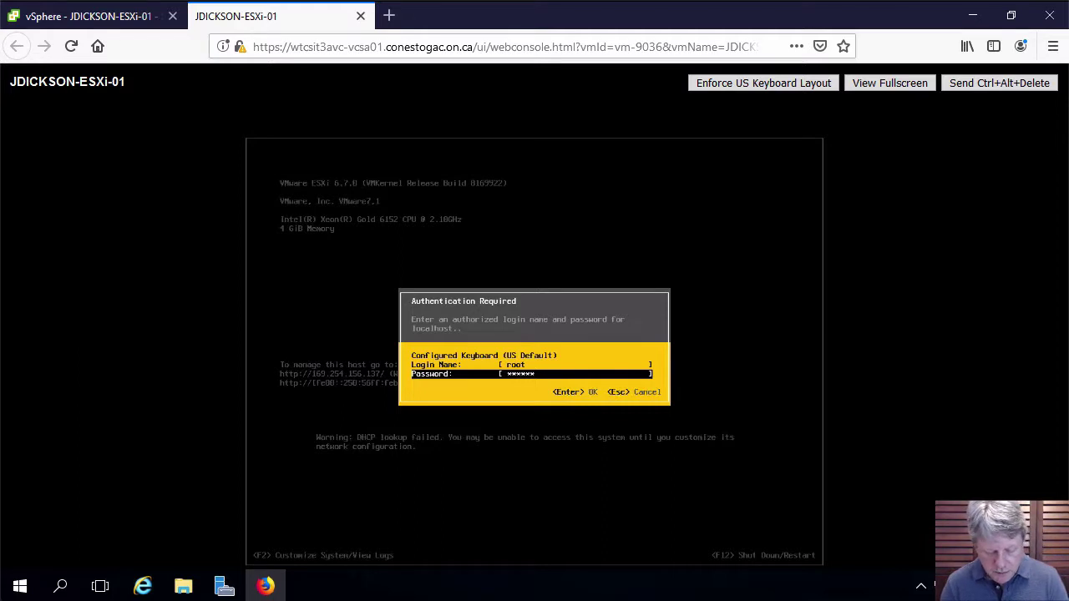
{"action": "key", "text": "Return"}
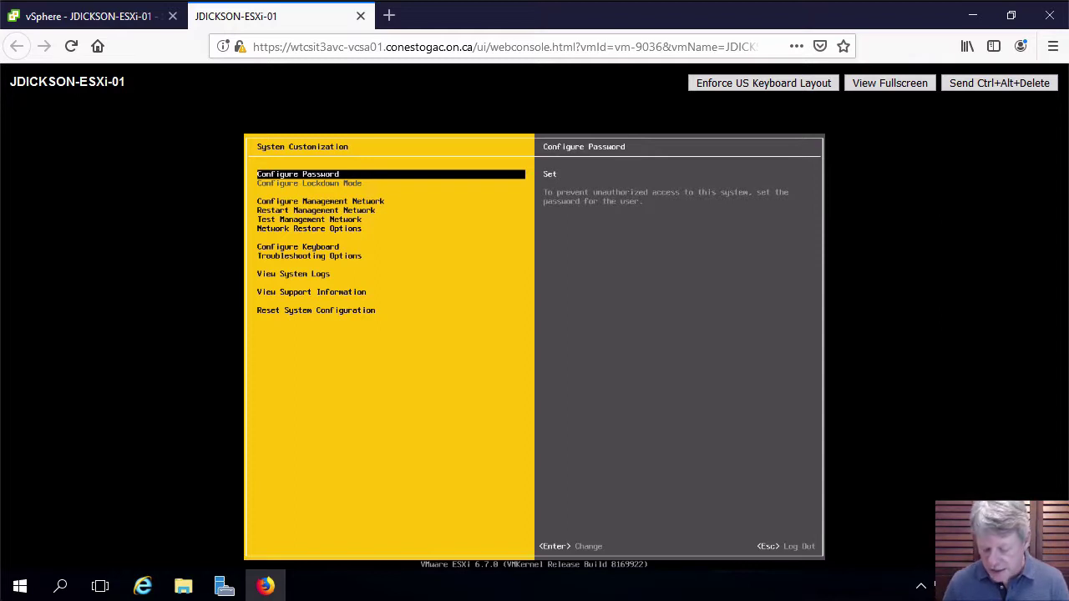
Open Configure Management Network in the ESXi Direct Console
{"action": "key", "text": "Down"}
{"action": "key", "text": "Down"}
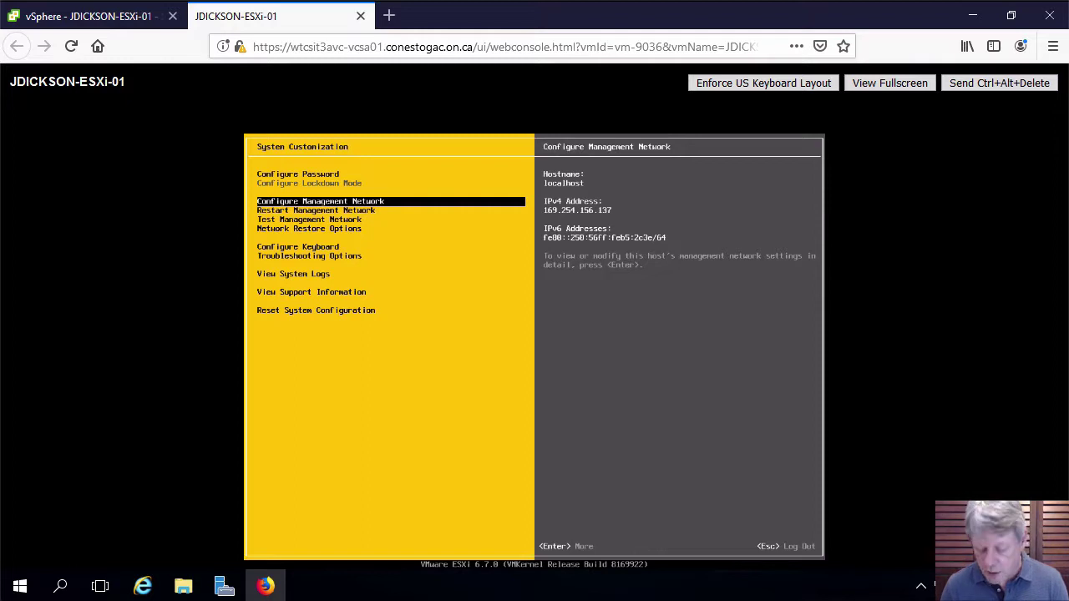
{"action": "key", "text": "Return"}
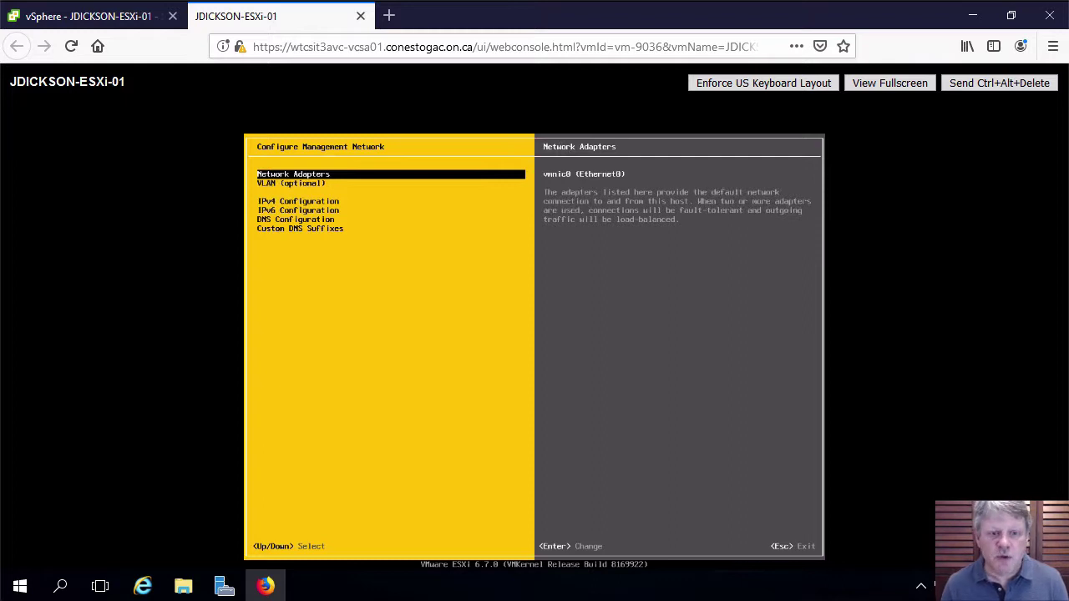
{"action": "key", "text": "Return"}
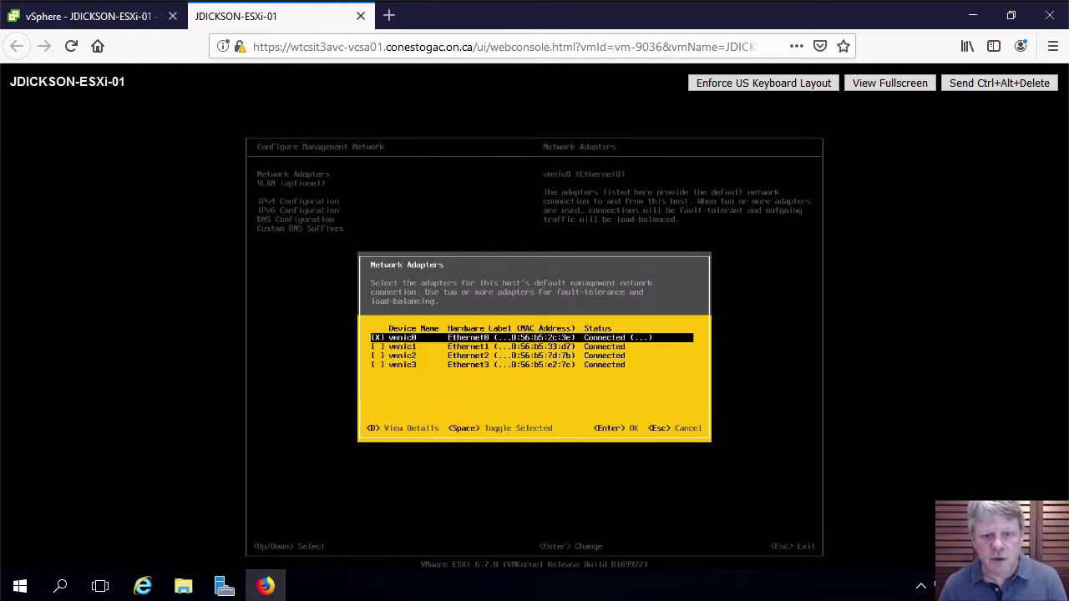
{"action": "key", "text": "Down"}
{"action": "key", "text": "Down"}
{"action": "key", "text": "Down"}
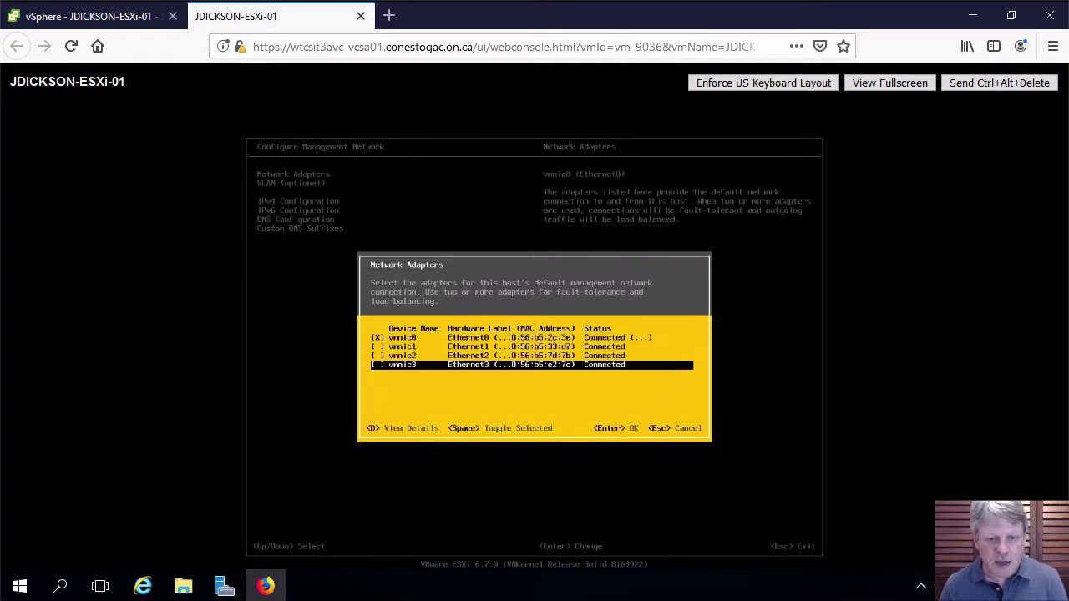
{"action": "key", "text": "Up"}
{"action": "key", "text": "Up"}
{"action": "key", "text": "Up"}
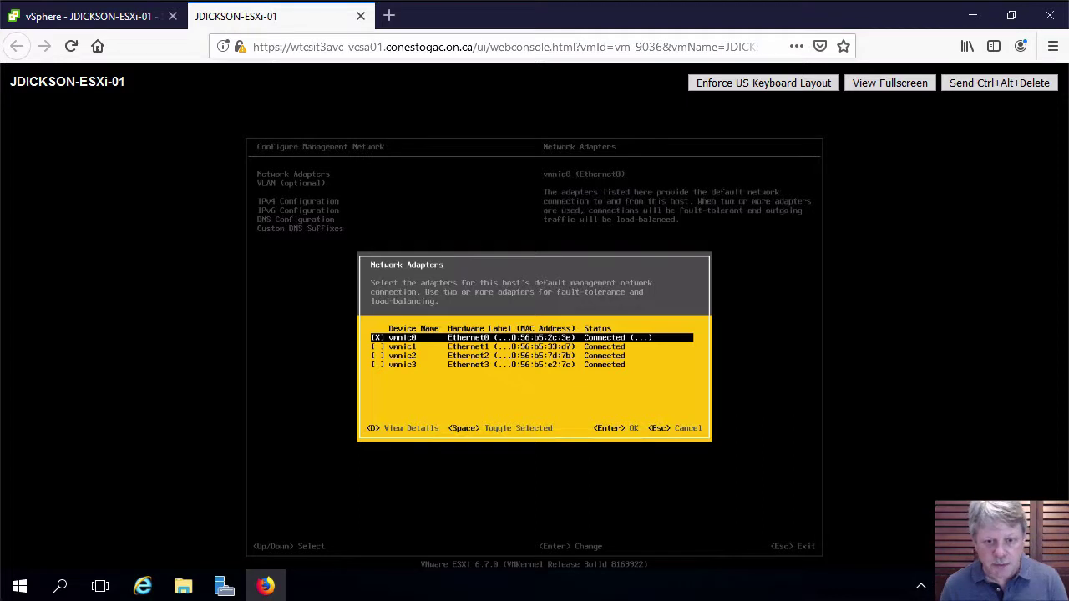
{"action": "key", "text": "Return"}
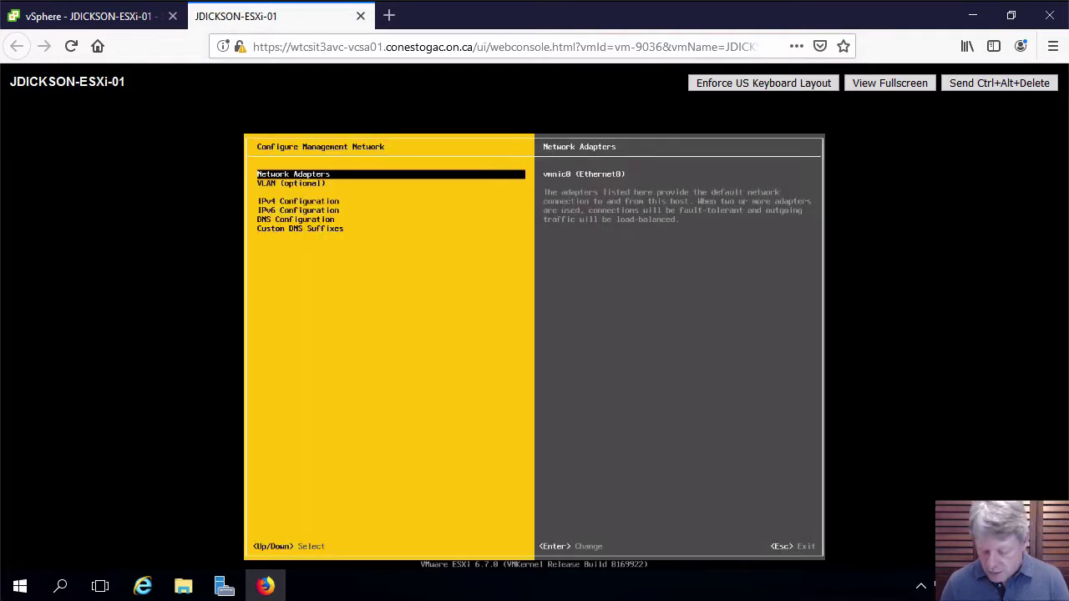
{"action": "key", "text": "Down"}
{"action": "key", "text": "Down"}
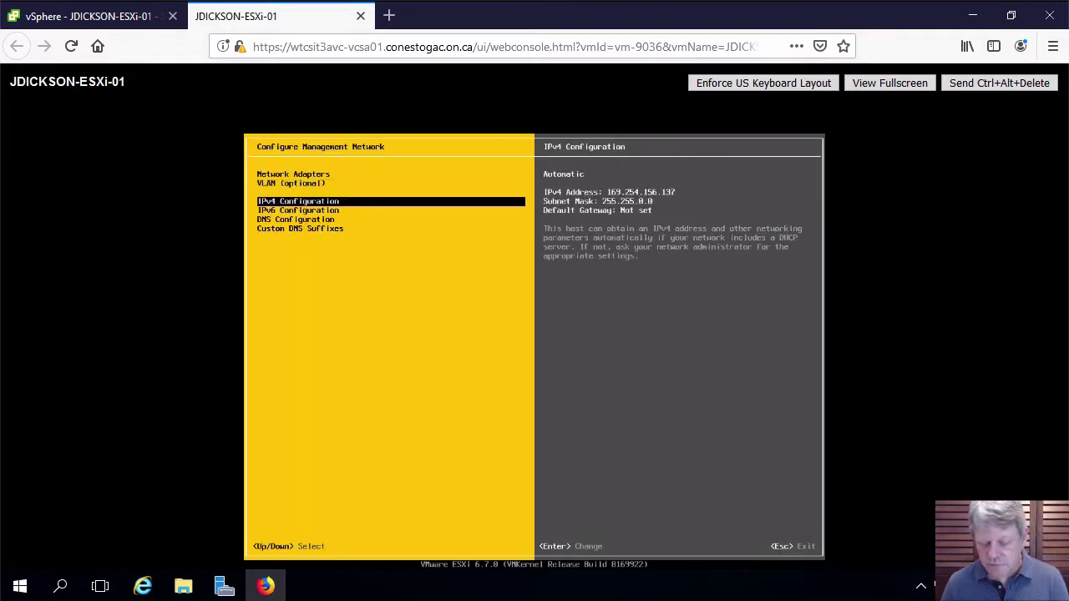
Switch IPv4 from DHCP to static 10.174.46.202, mask 255.255.255.0, gateway 10.174.46.1
{"action": "key", "text": "Return"}
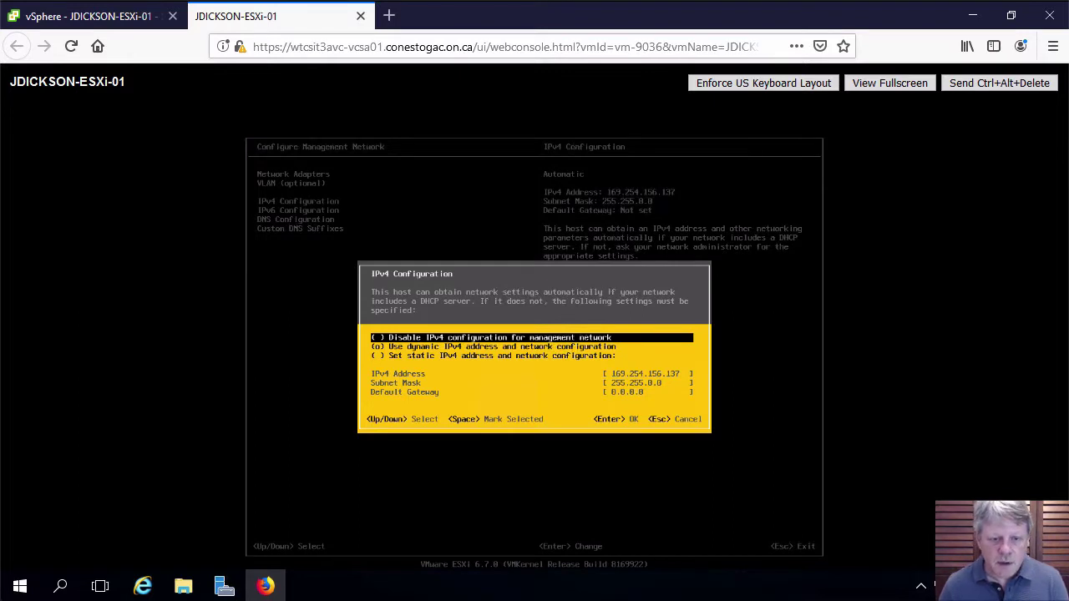
{"action": "key", "text": "Down"}
{"action": "key", "text": "Down"}
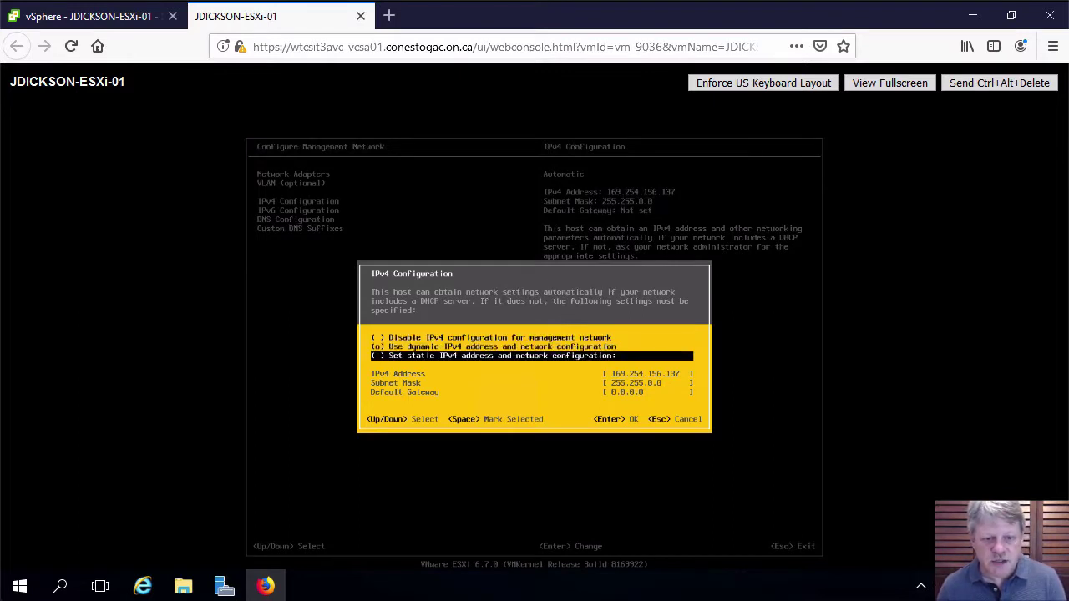
{"action": "key", "text": "space"}
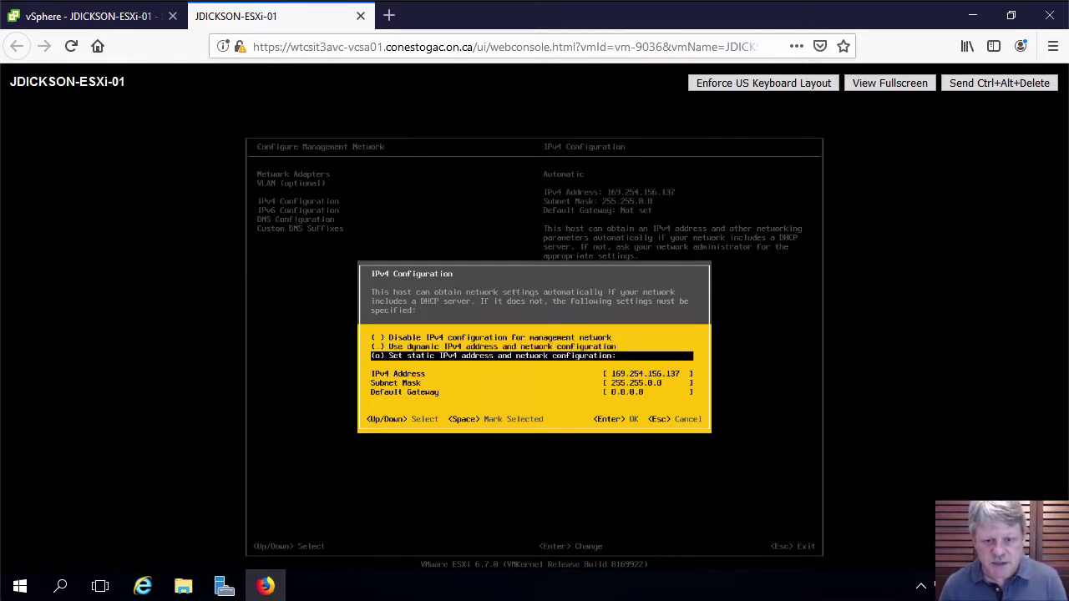
{"action": "key", "text": "Down"}
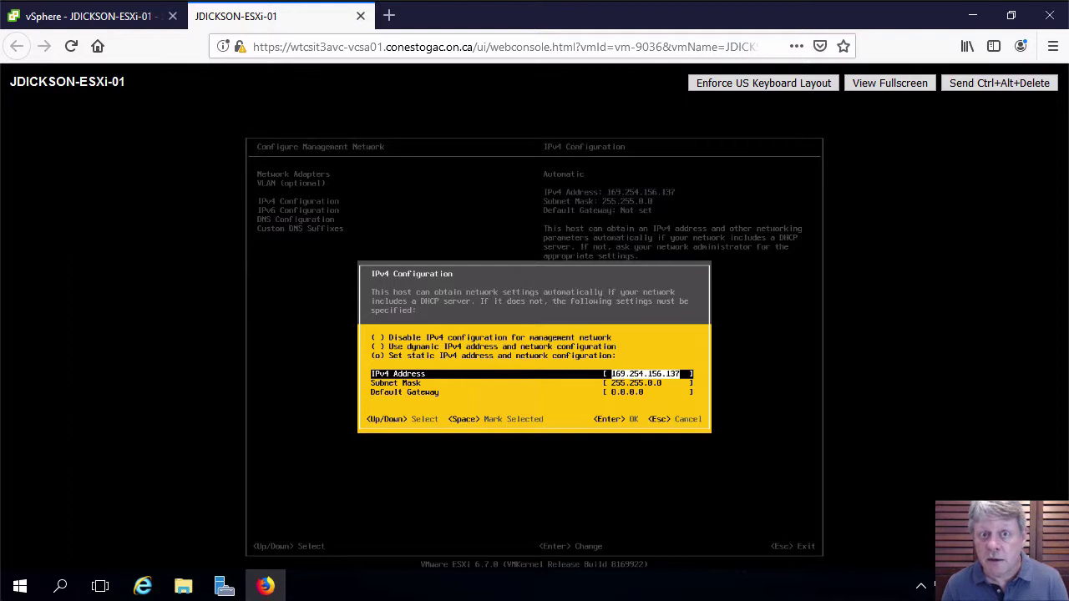
{"action": "key", "text": "BackSpace"}
{"action": "type", "text": "10.17"}
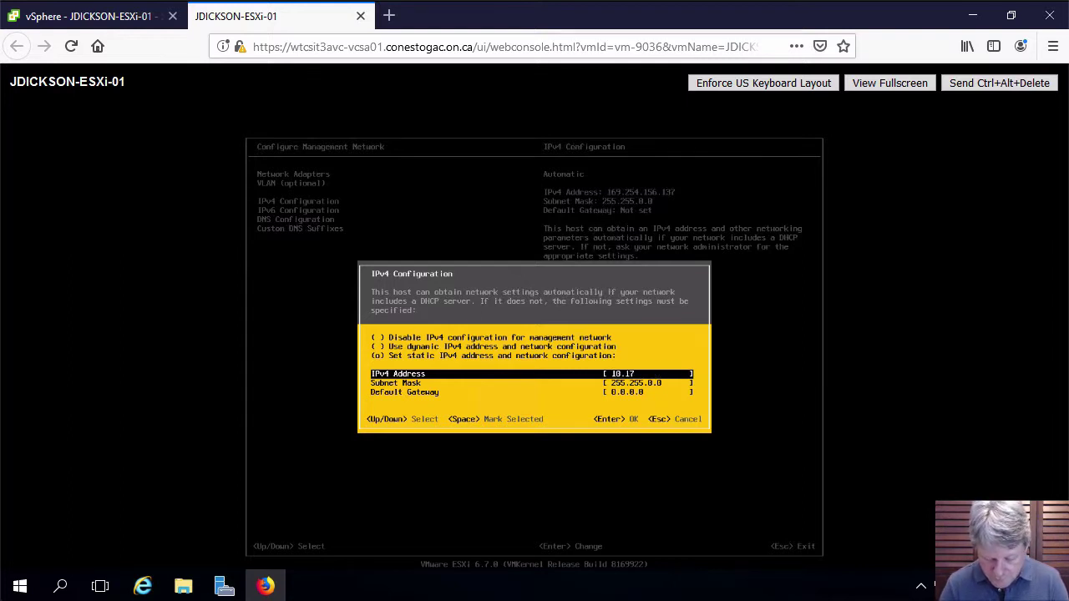
{"action": "type", "text": "4.46.20"}
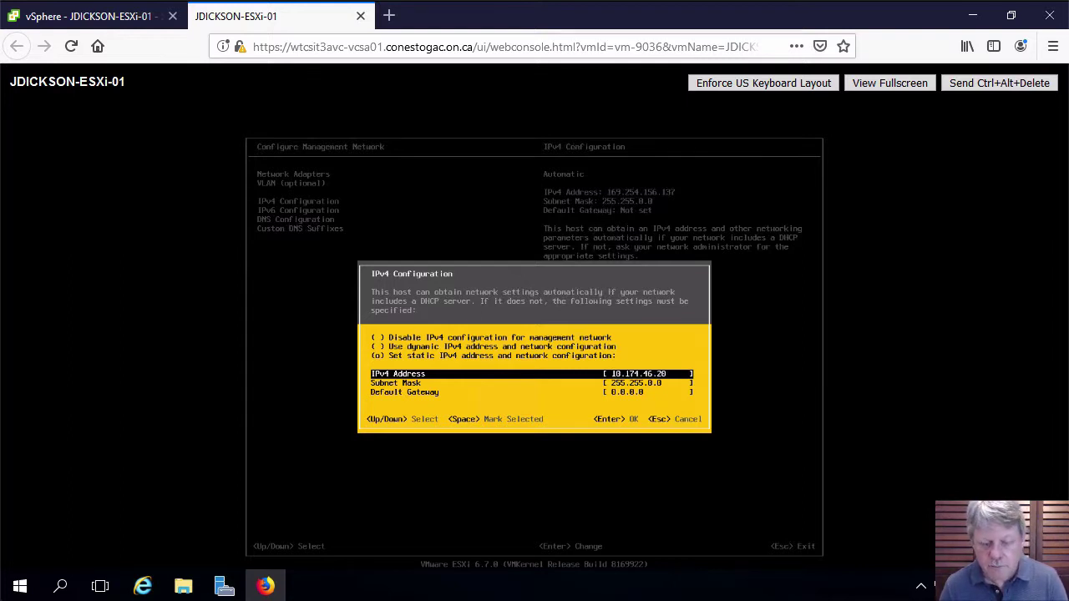
{"action": "type", "text": "2"}
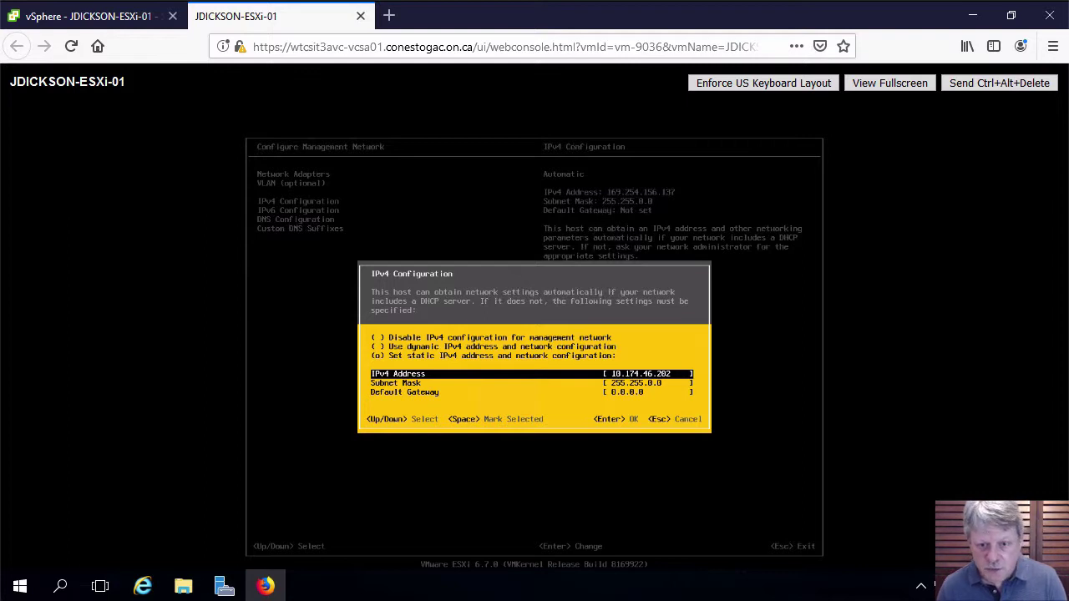
{"action": "key", "text": "Down"}
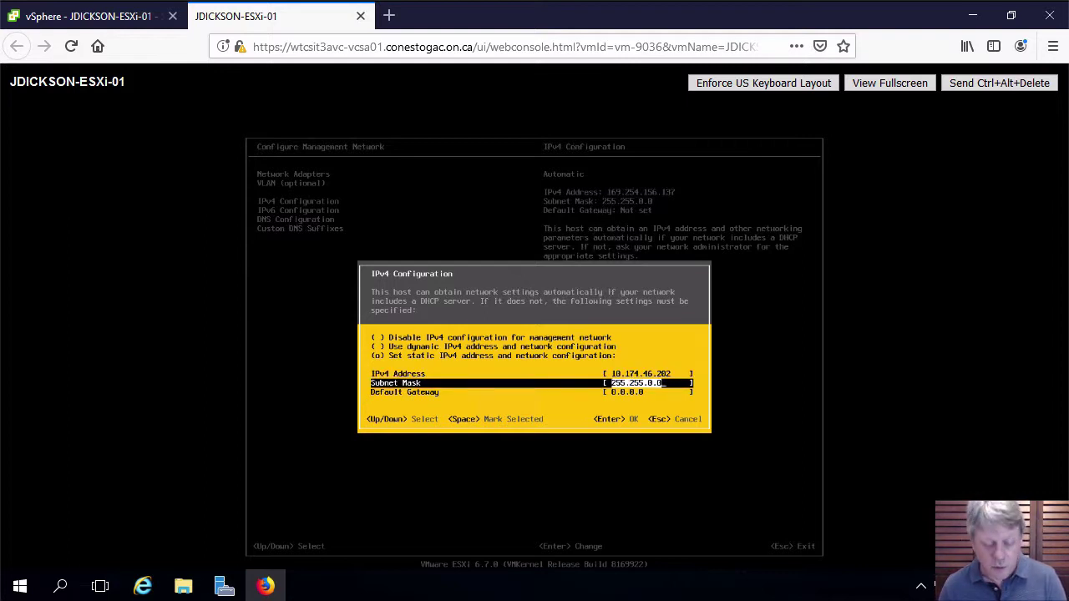
{"action": "type", "text": "255.255."}
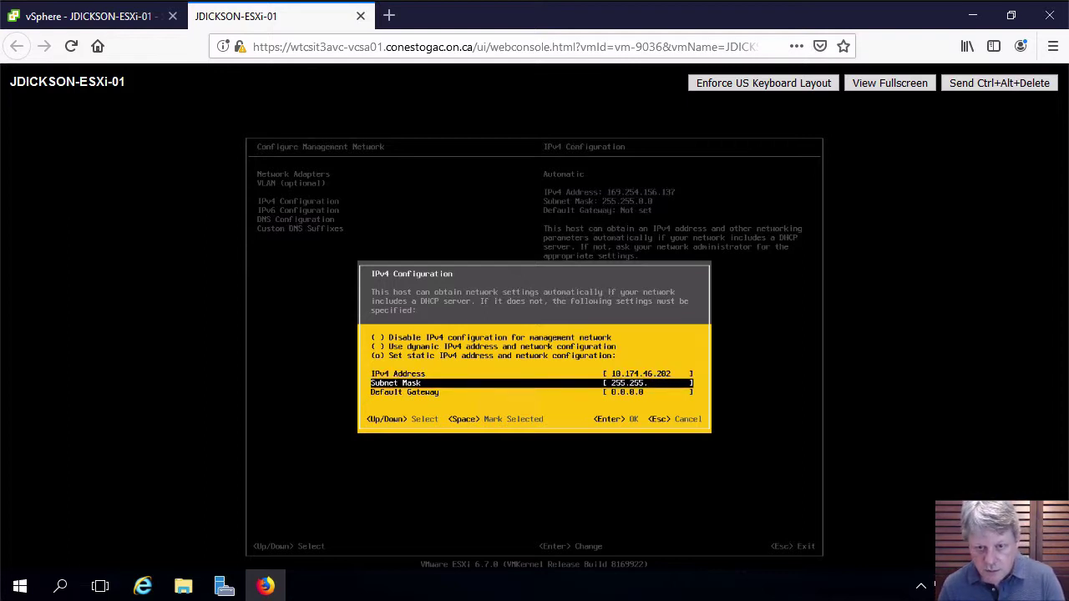
{"action": "type", "text": "255.0"}
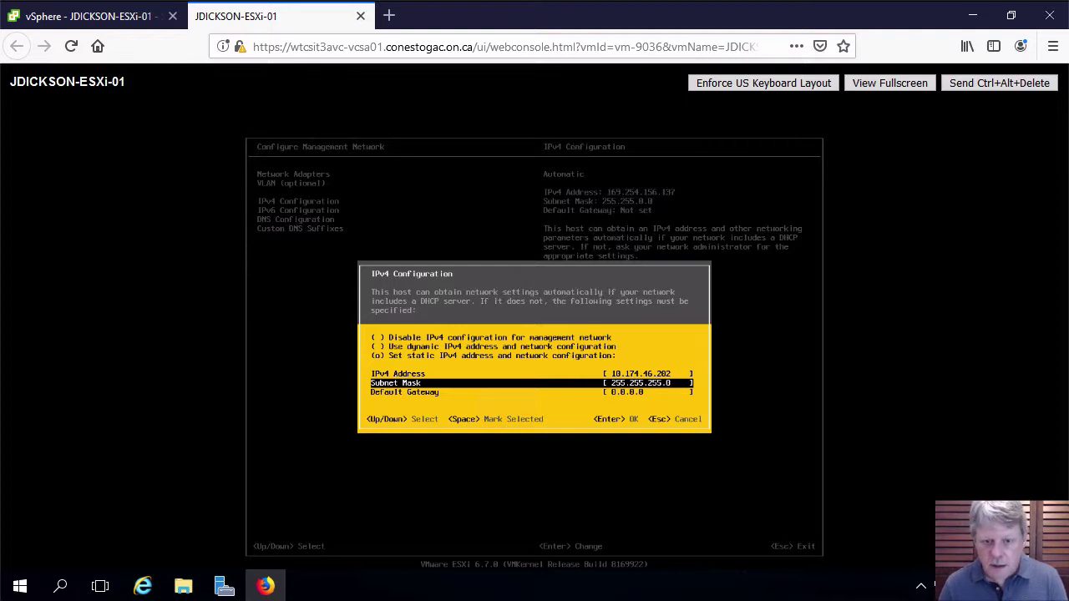
{"action": "key", "text": "Down"}
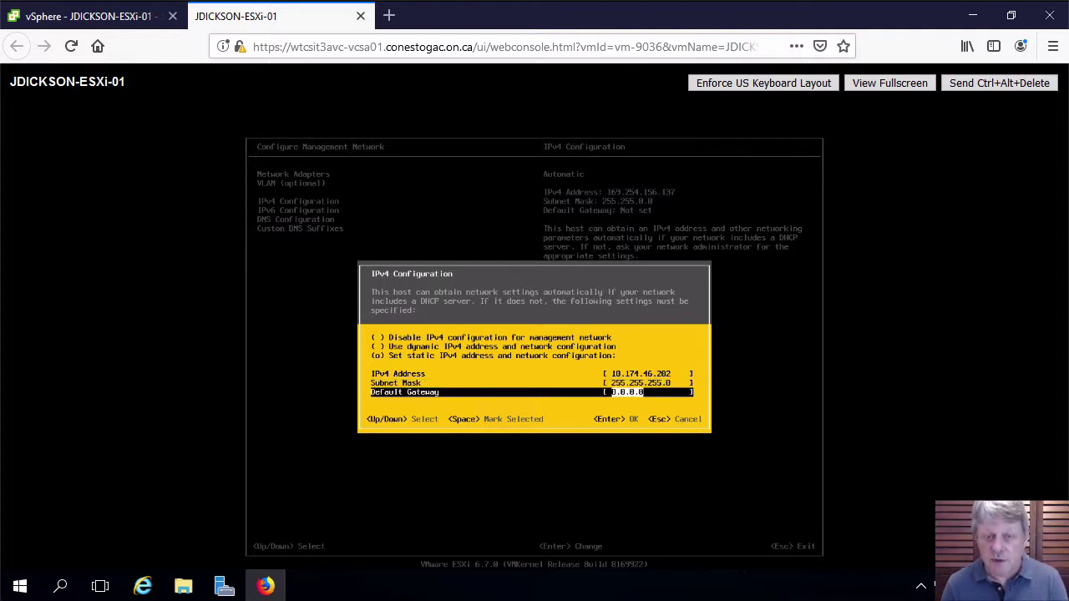
{"action": "type", "text": "10."}
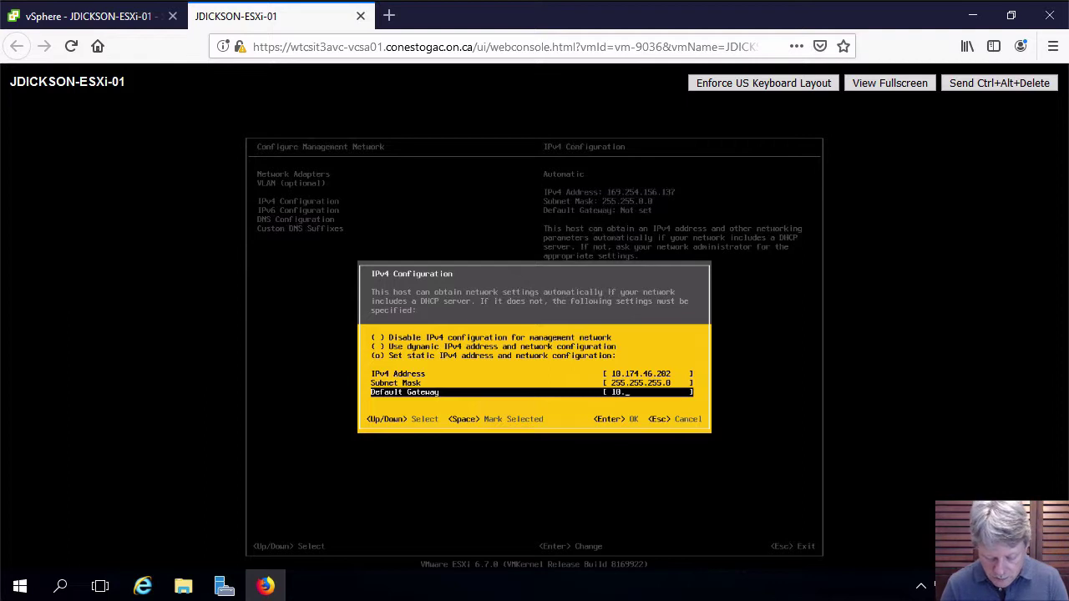
{"action": "type", "text": "174.46.1"}
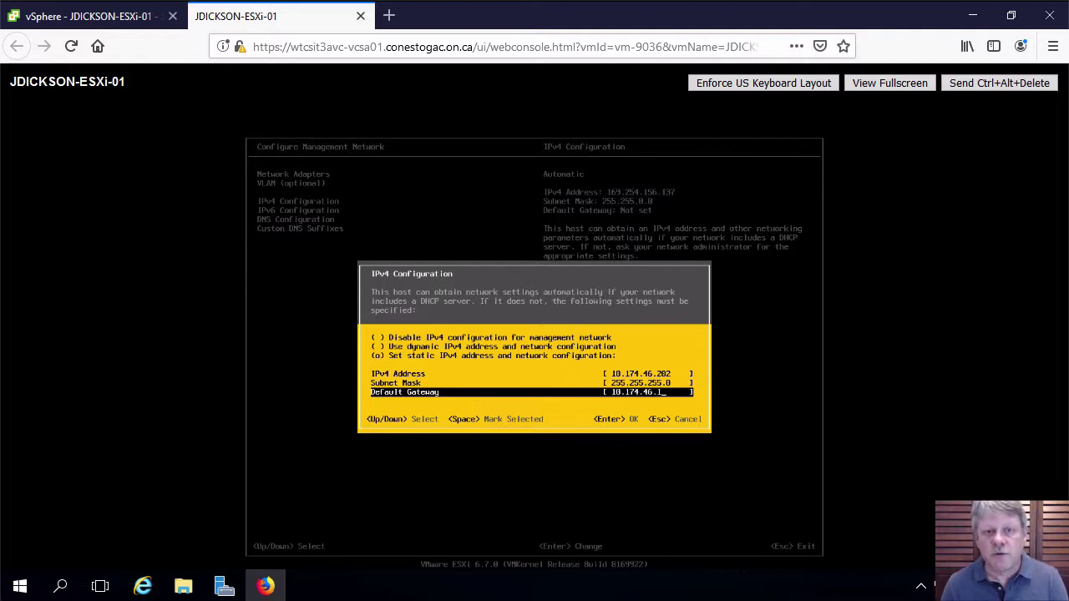
{"action": "key", "text": "Return"}
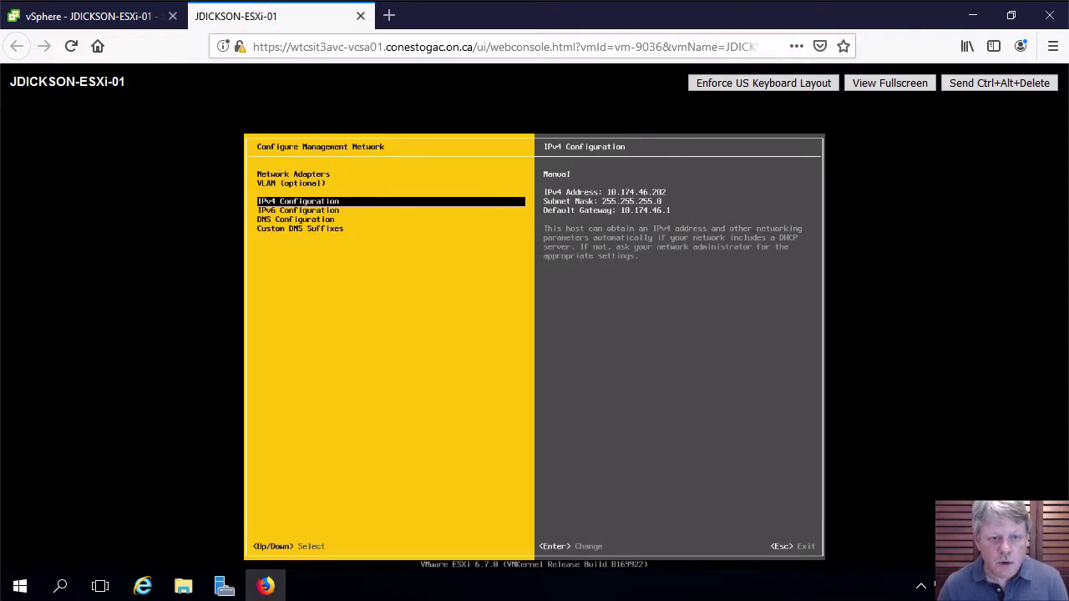
Use manual DNS with primary server 10.174.46.201 and hostname ESXi-01.vclass.local
{"action": "key", "text": "Down"}
{"action": "key", "text": "Down"}
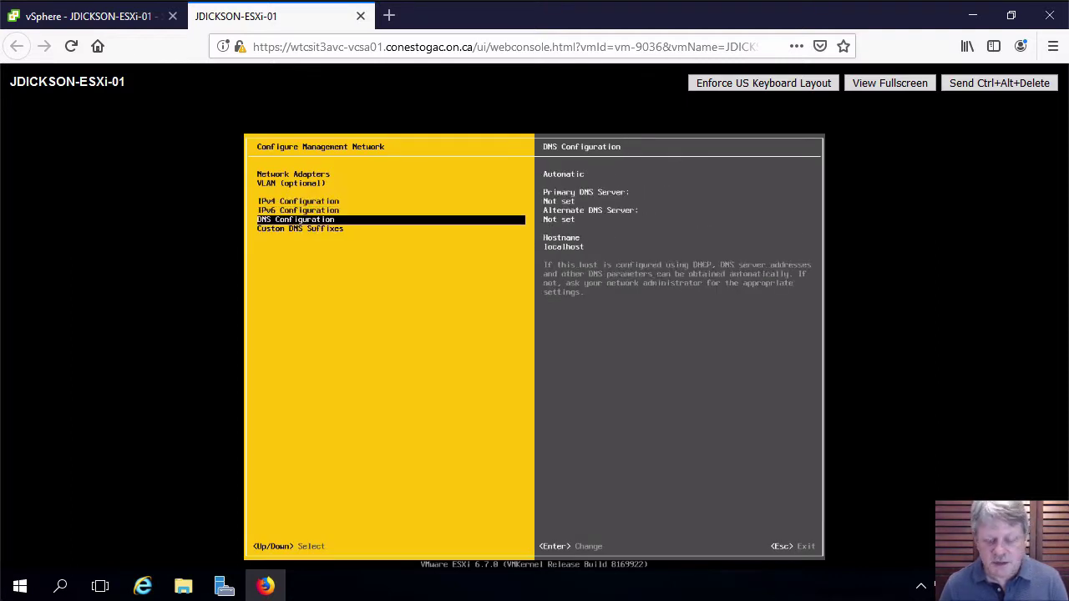
{"action": "key", "text": "Return"}
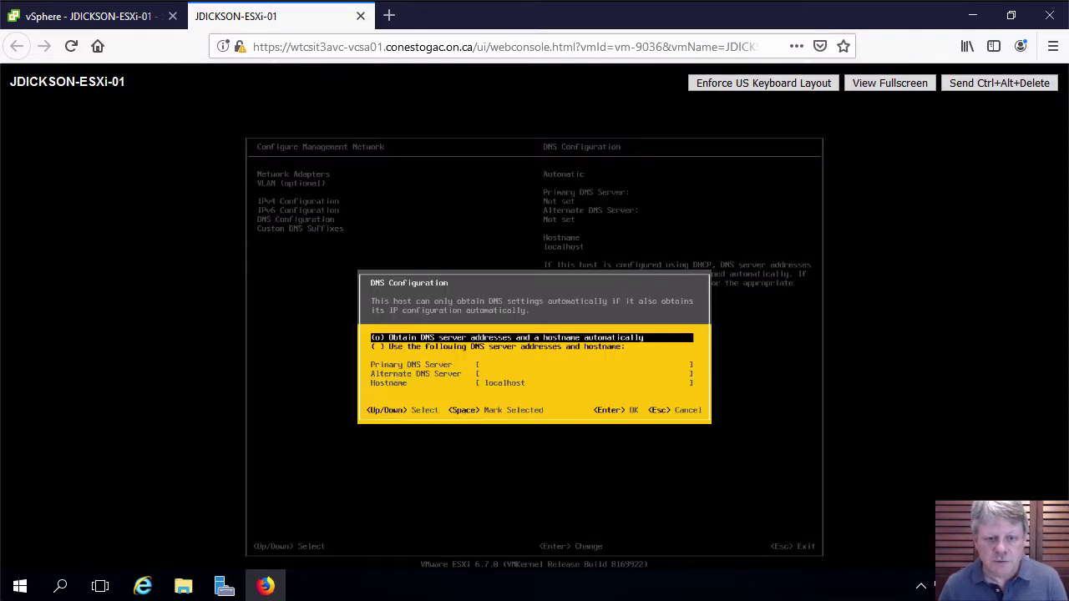
{"action": "key", "text": "Down"}
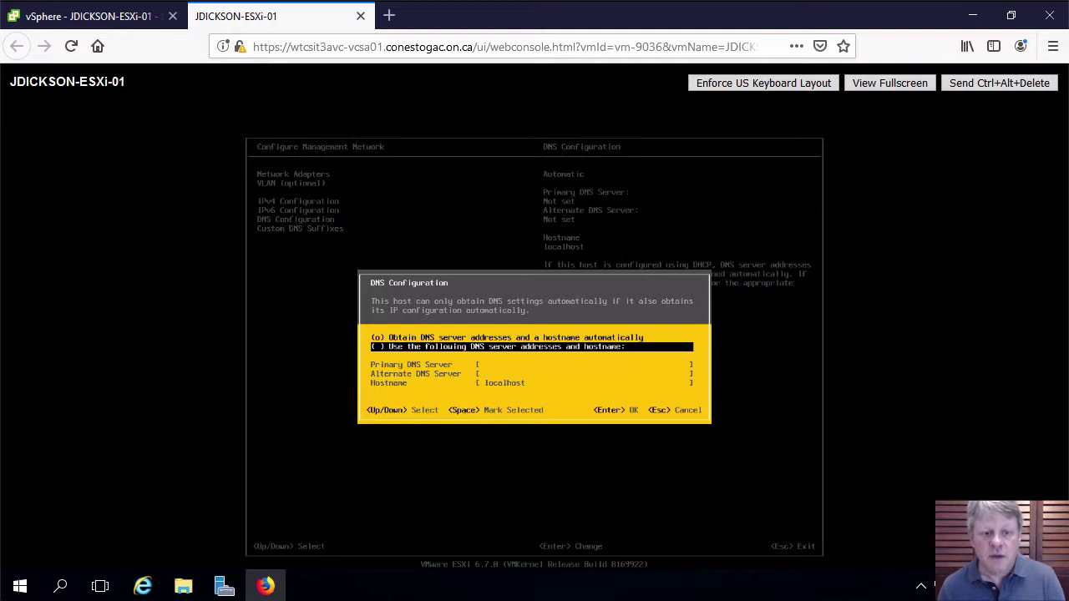
{"action": "key", "text": "space"}
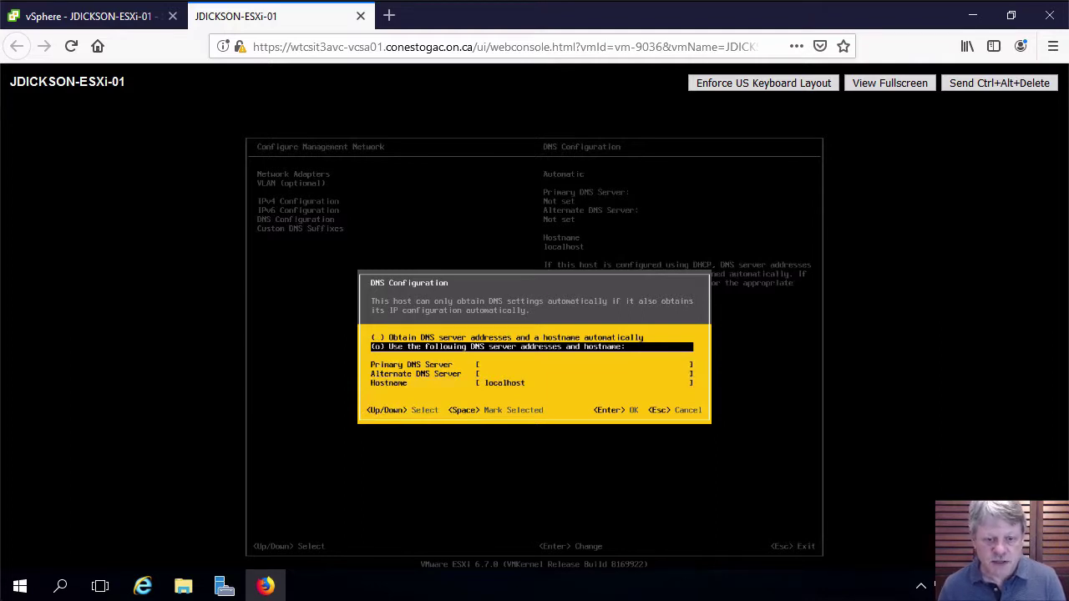
{"action": "key", "text": "Down"}
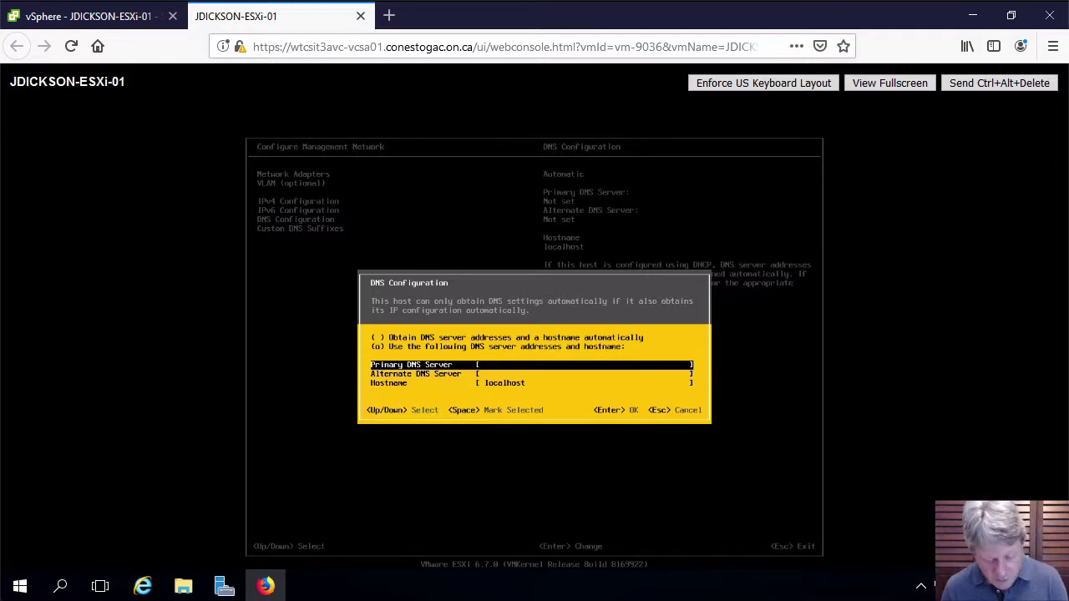
{"action": "type", "text": "10.17"}
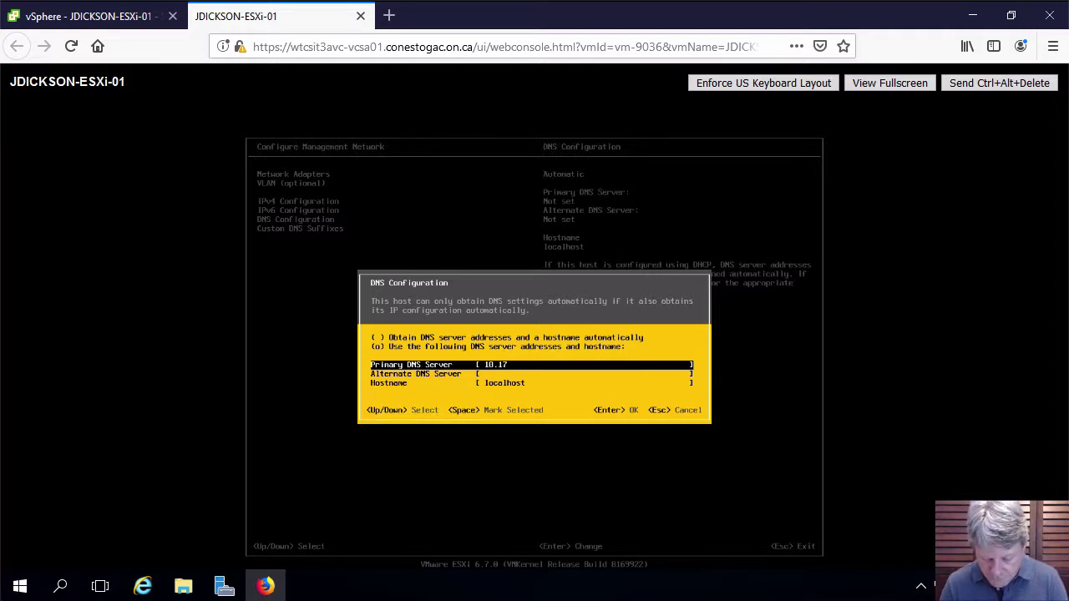
{"action": "type", "text": "4.46.201"}
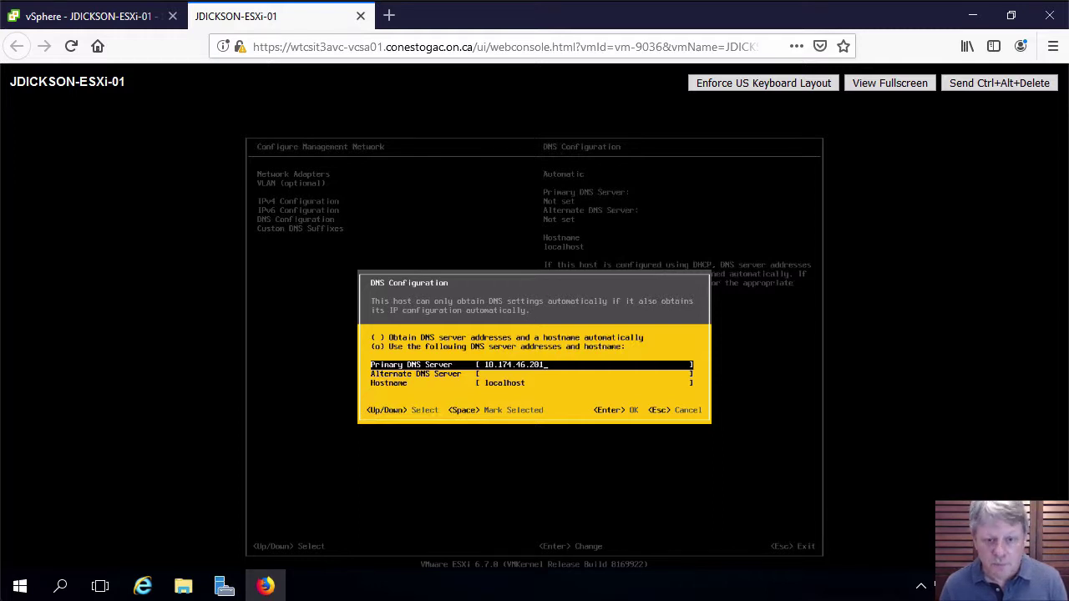
{"action": "key", "text": "Down"}
{"action": "key", "text": "Down"}
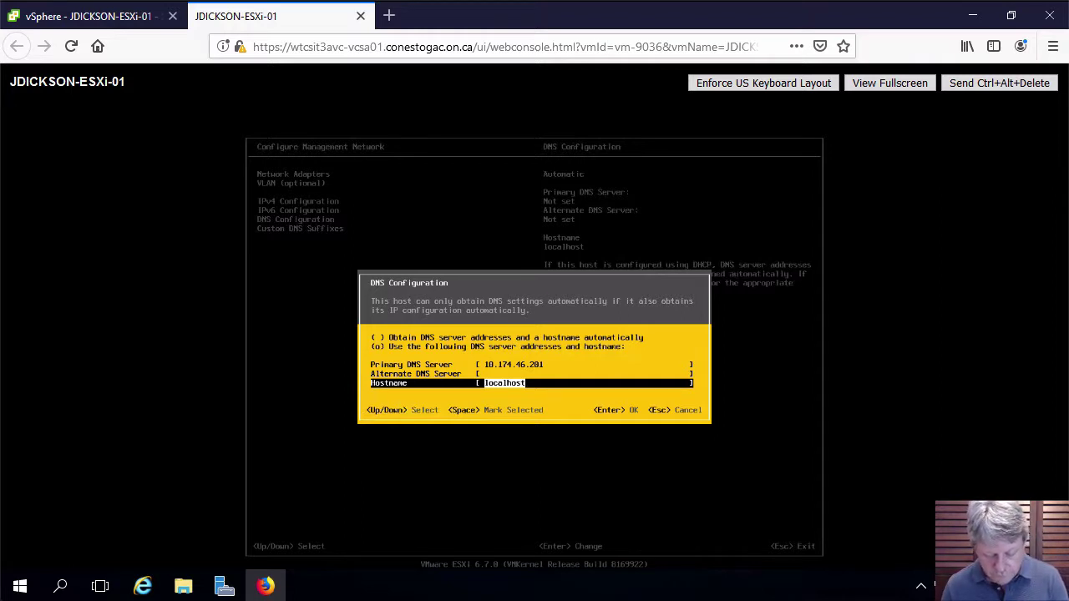
{"action": "type", "text": "ESXi-01.vclass.local"}
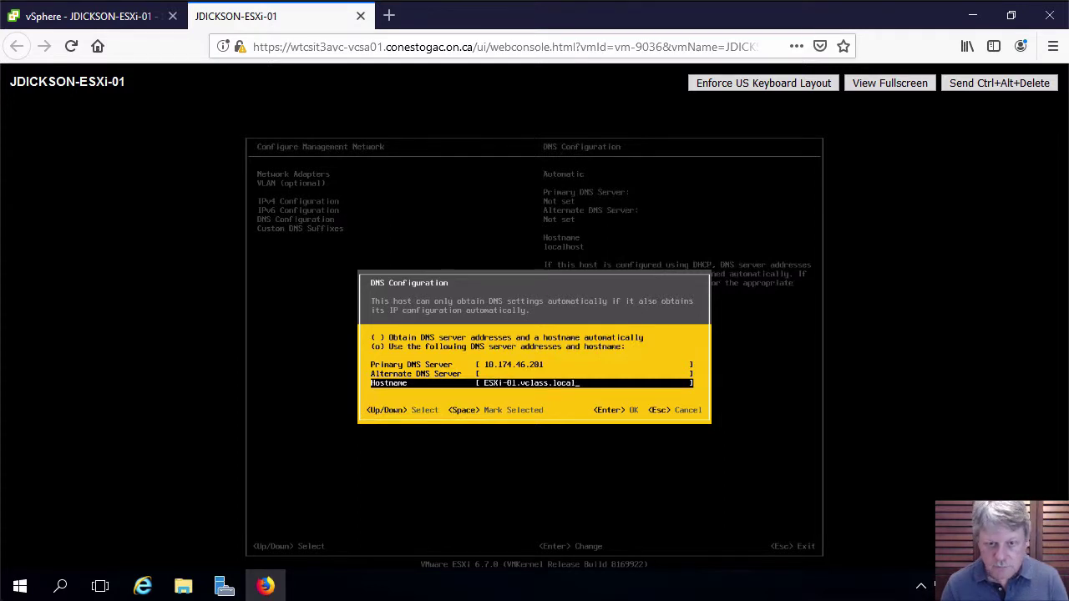
{"action": "key", "text": "Return"}
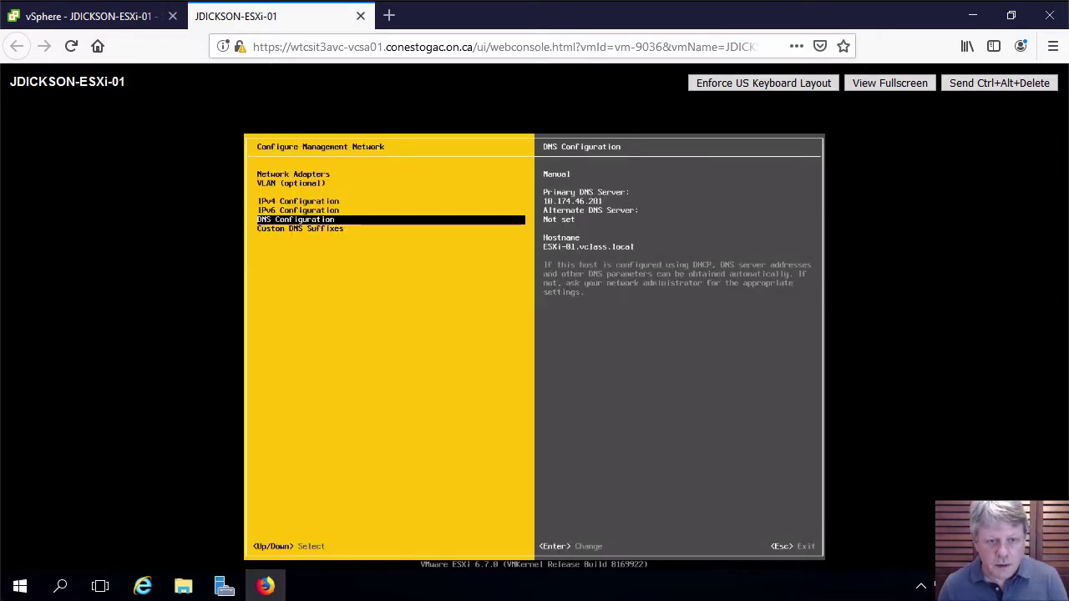
{"action": "key", "text": "Down"}
Set the custom DNS suffix to vclass.local, fixing a typo along the way
{"action": "key", "text": "Return"}
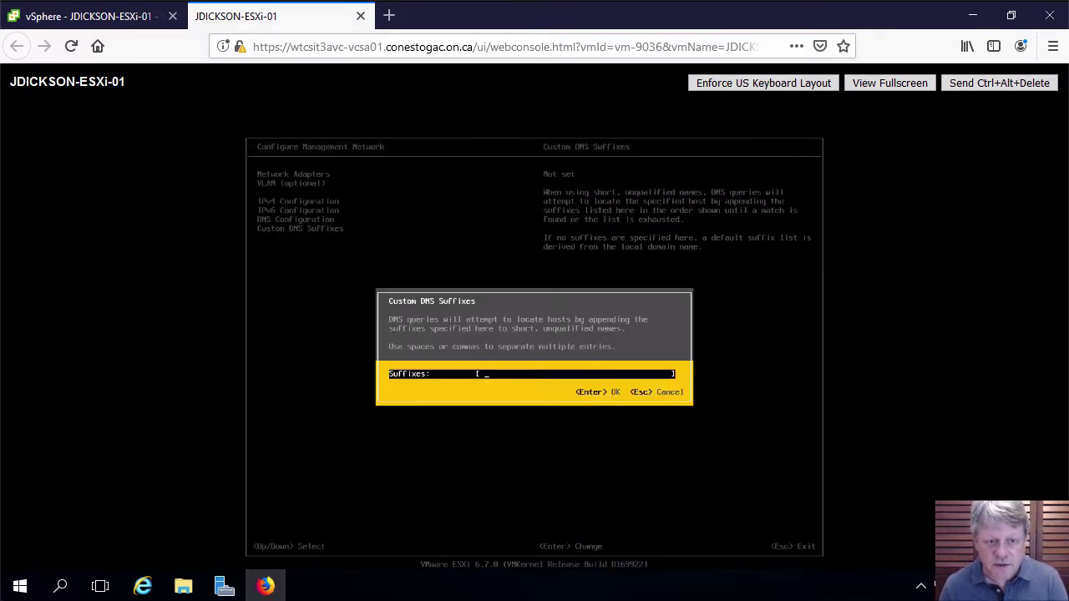
{"action": "type", "text": "vclass.lcoal"}
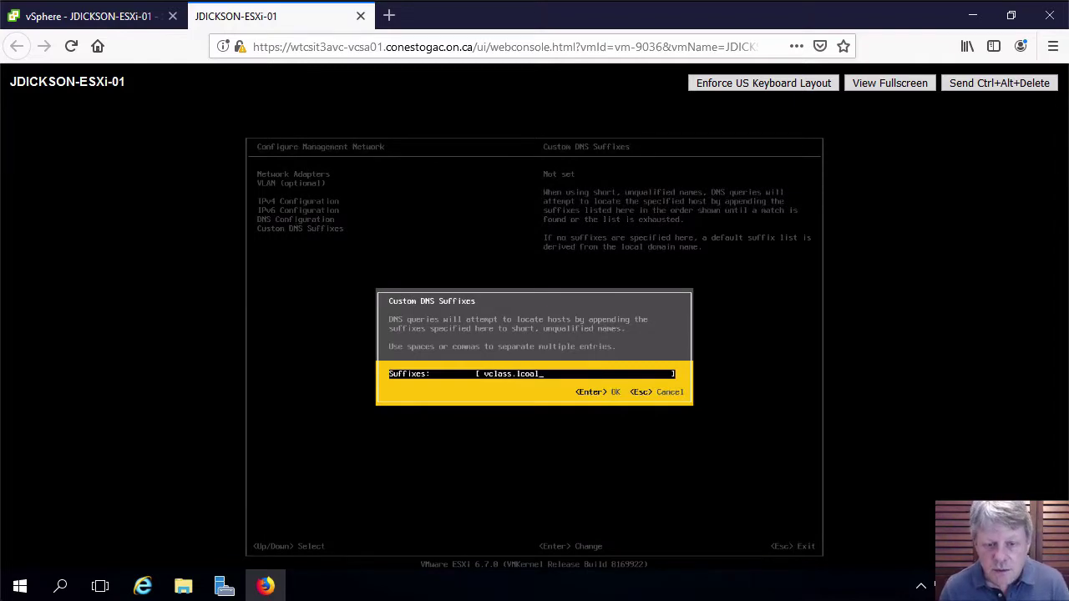
{"action": "key", "text": "BackSpace"}
{"action": "key", "text": "BackSpace"}
{"action": "key", "text": "BackSpace"}
{"action": "key", "text": "BackSpace"}
{"action": "type", "text": "ocal"}
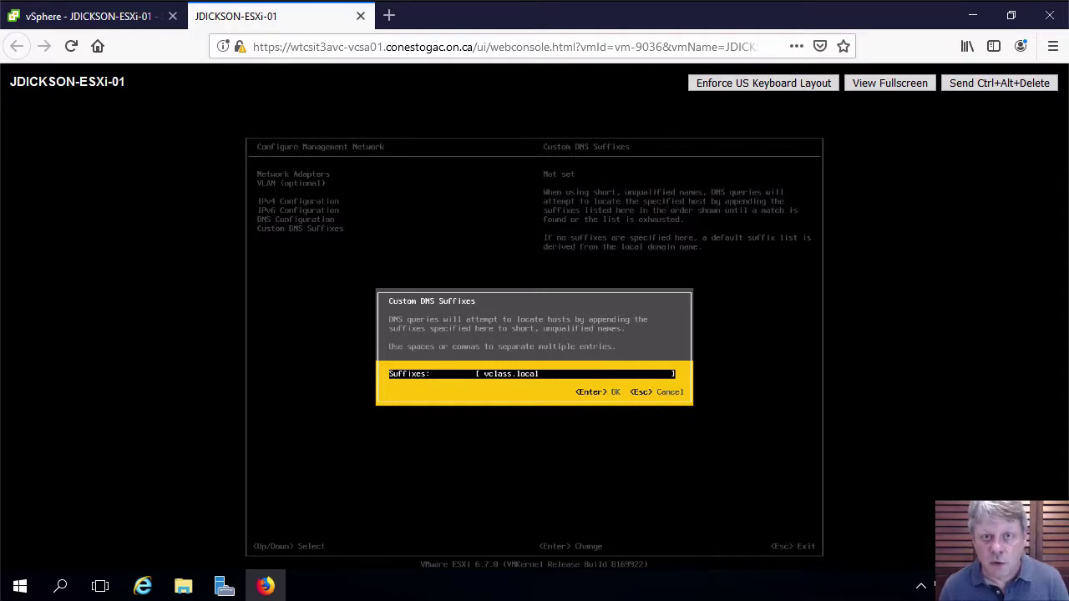
{"action": "key", "text": "Return"}
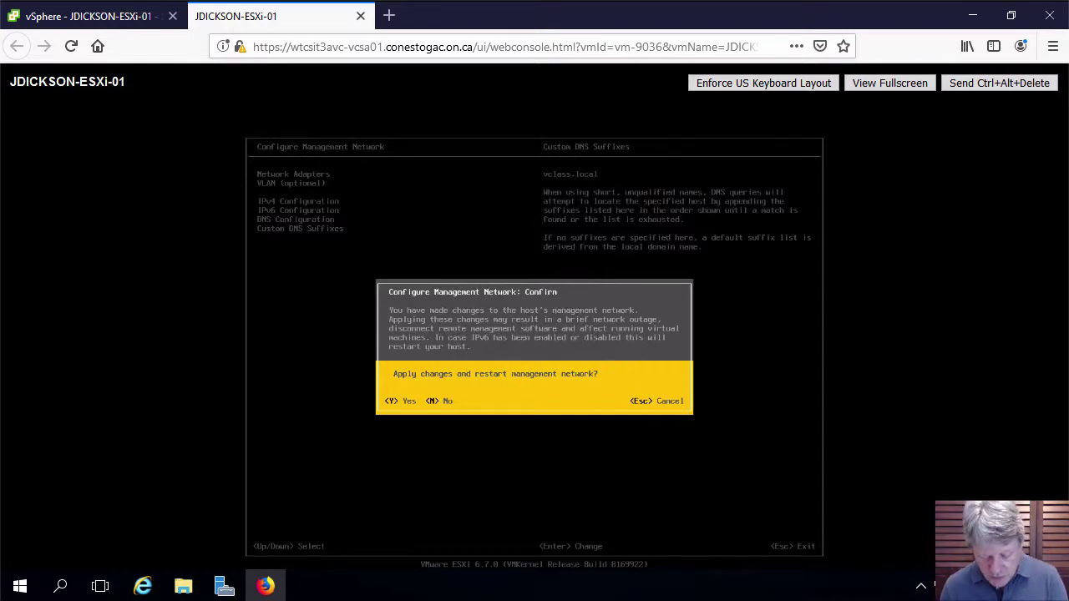
Confirm applying changes and restarting the management network, then return to the main screen
{"action": "key", "text": "y"}
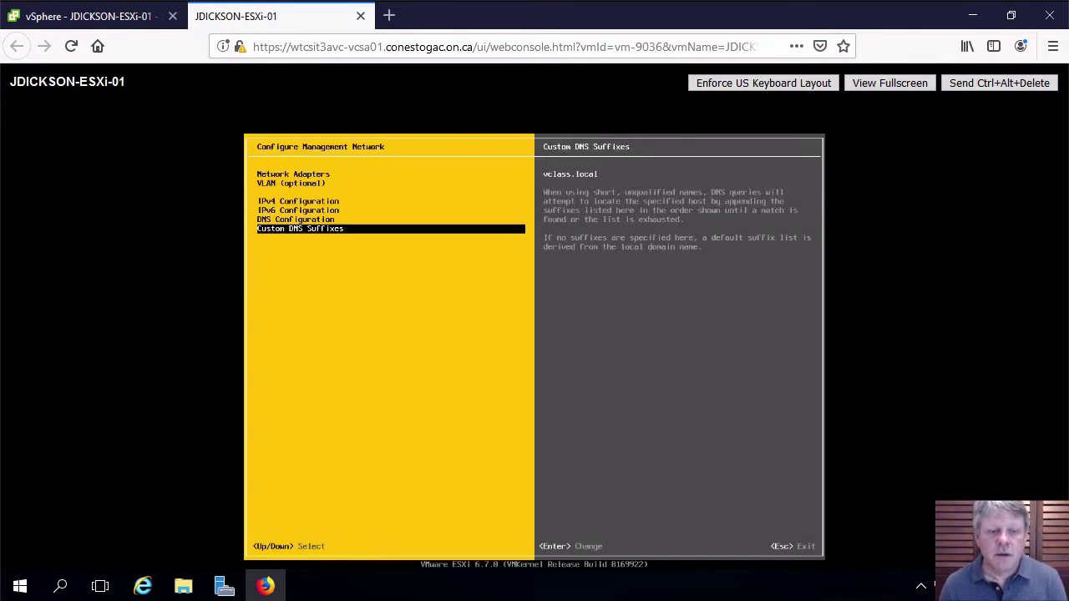
{"action": "key", "text": "Escape"}
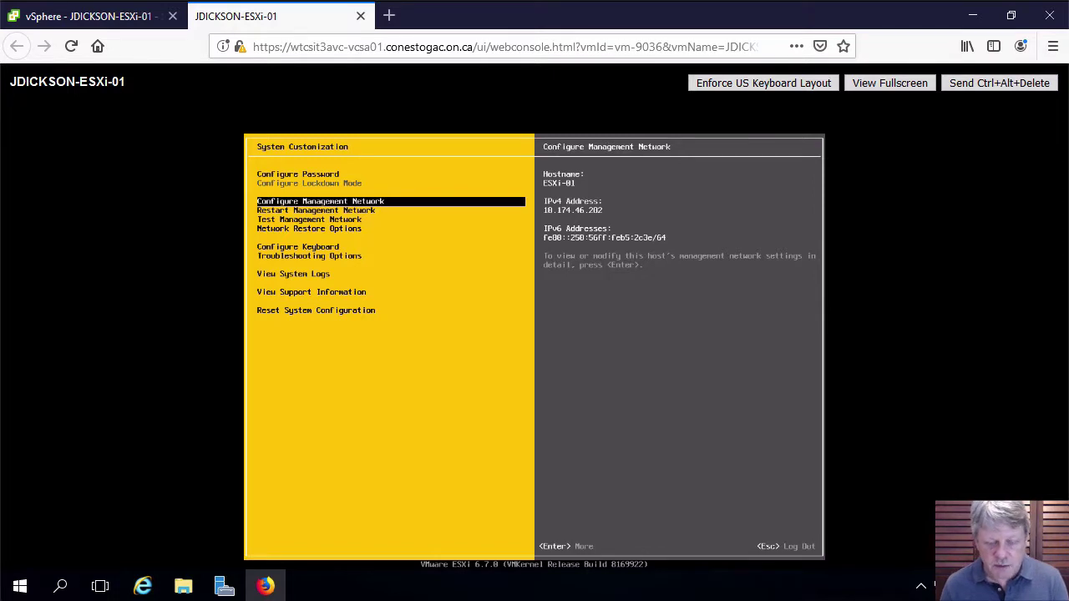
{"action": "key", "text": "Escape"}
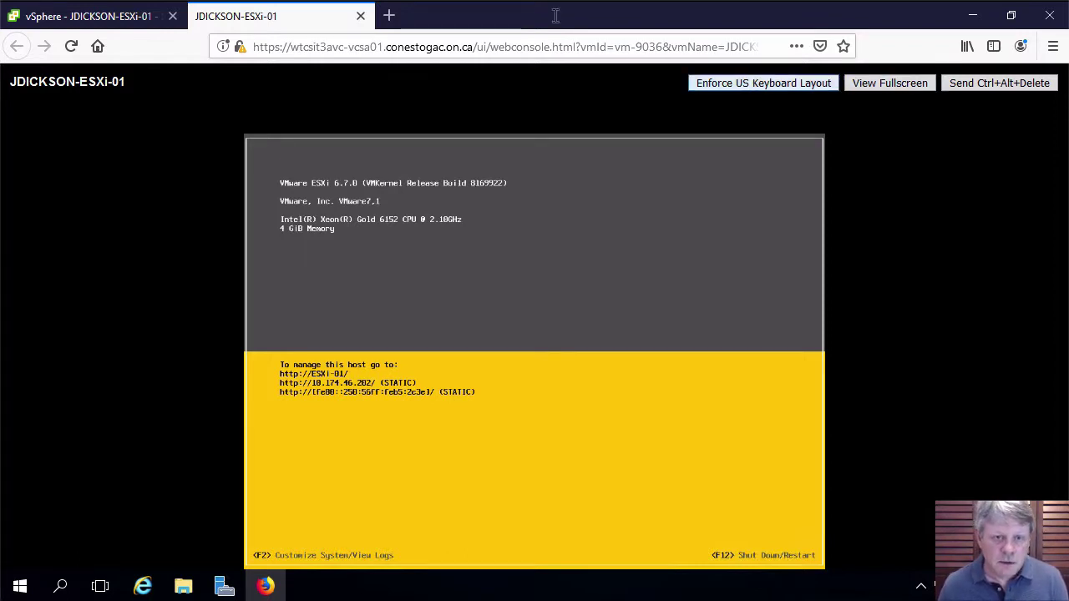
Browse to 10.174.46.202 in a new Firefox tab and accept the certificate risk
{"action": "left_click", "coordinate": [389, 16]}
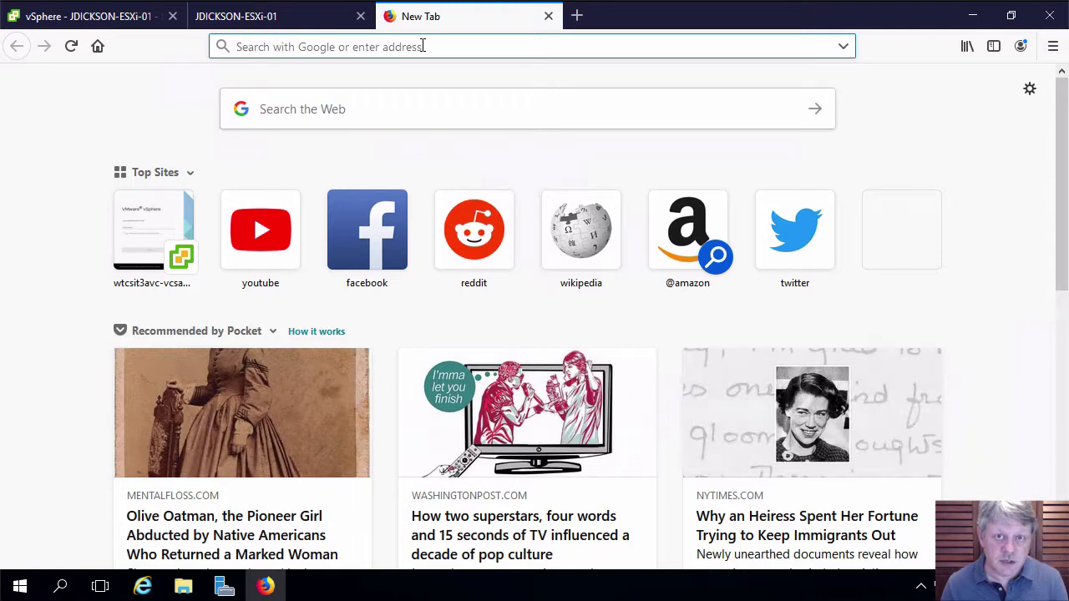
{"action": "type", "text": "10.1"}
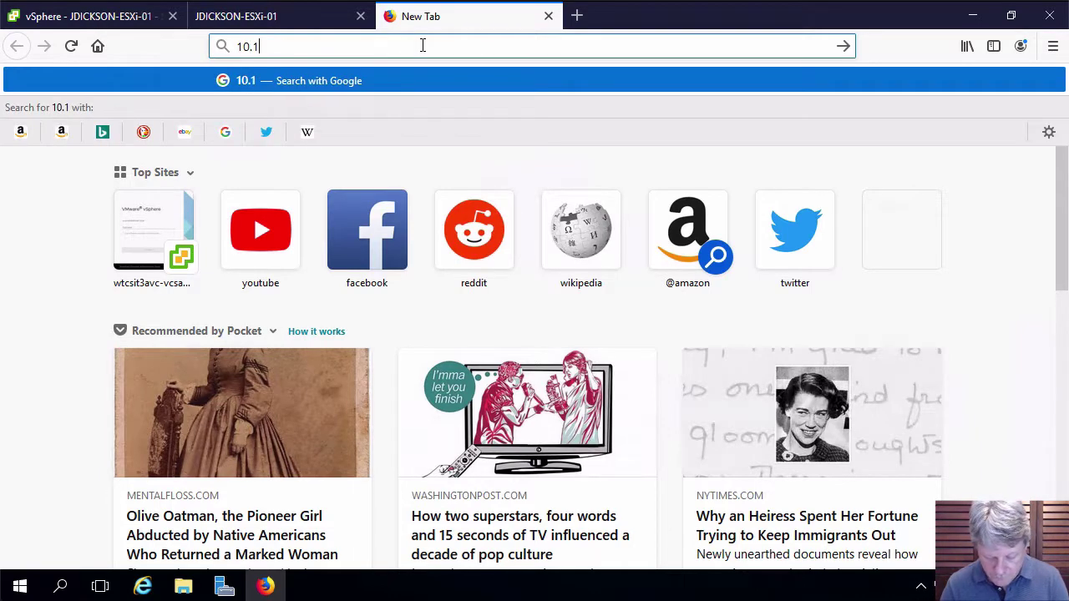
{"action": "type", "text": "74.46.202"}
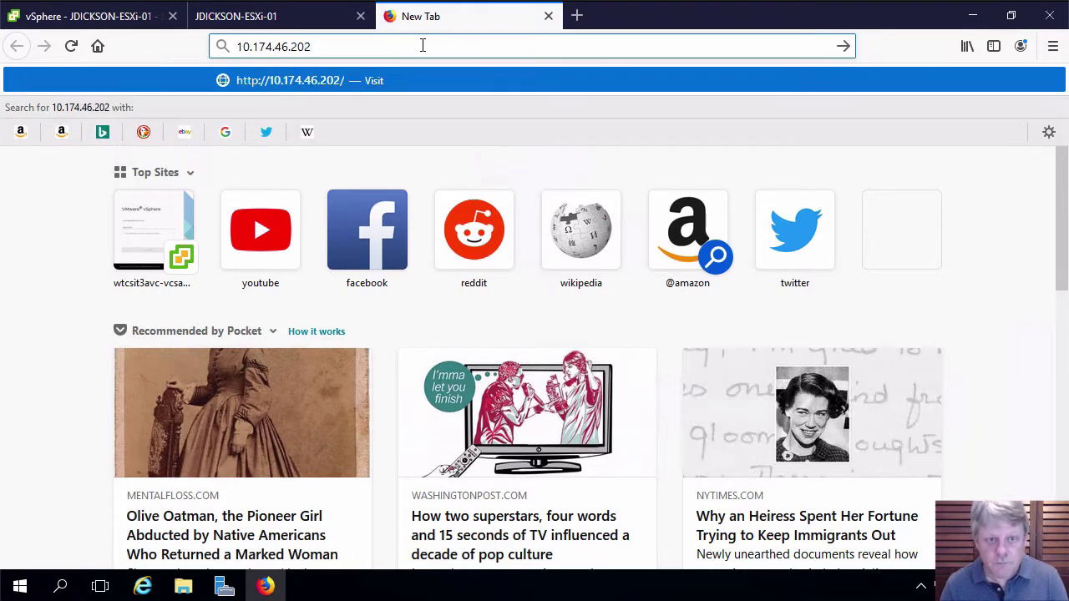
{"action": "key", "text": "Return"}
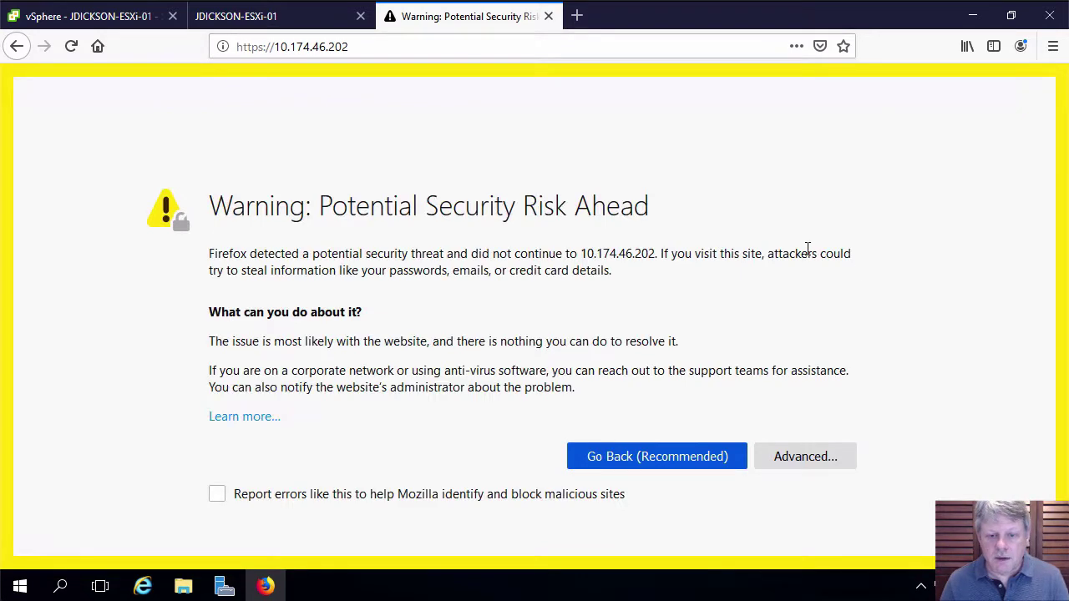
{"action": "left_click", "coordinate": [814, 464]}
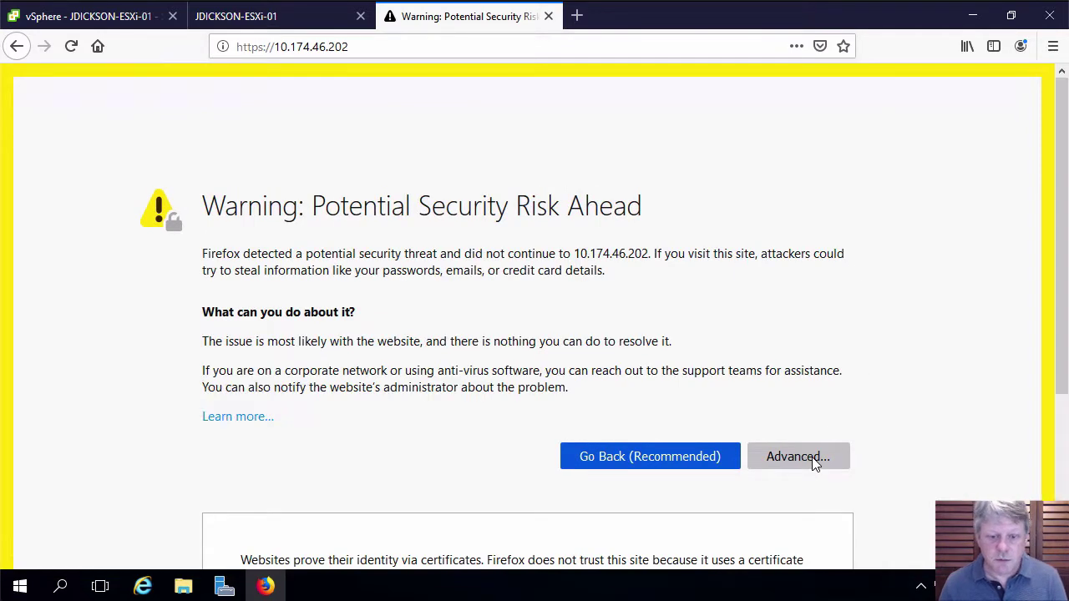
{"action": "scroll", "coordinate": [812, 459], "scroll_direction": "down", "scroll_amount": 3}
{"action": "left_click", "coordinate": [775, 462]}
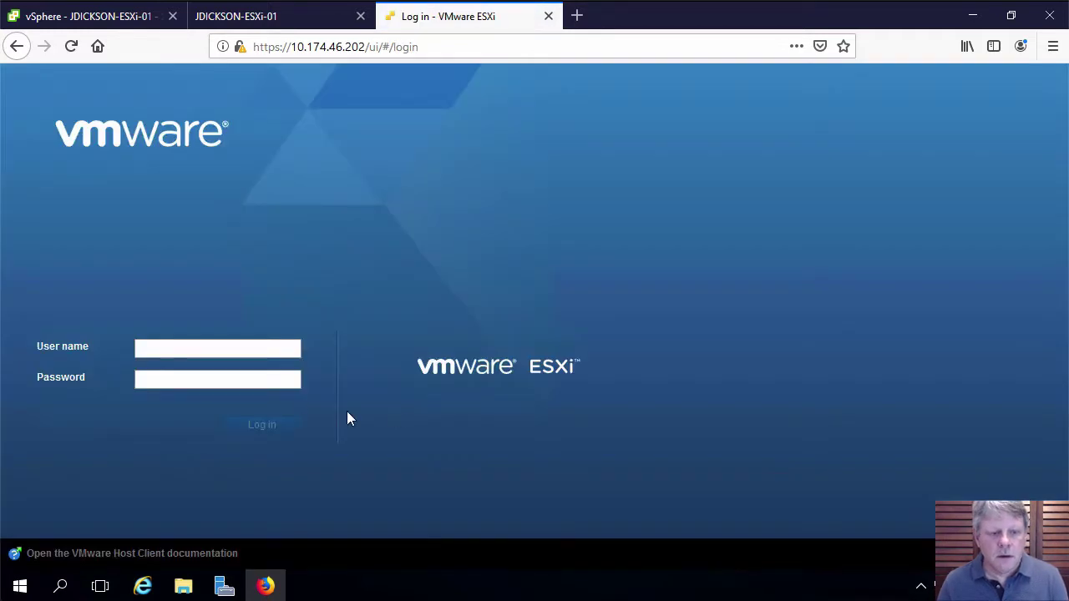
{"action": "left_click", "coordinate": [266, 345]}
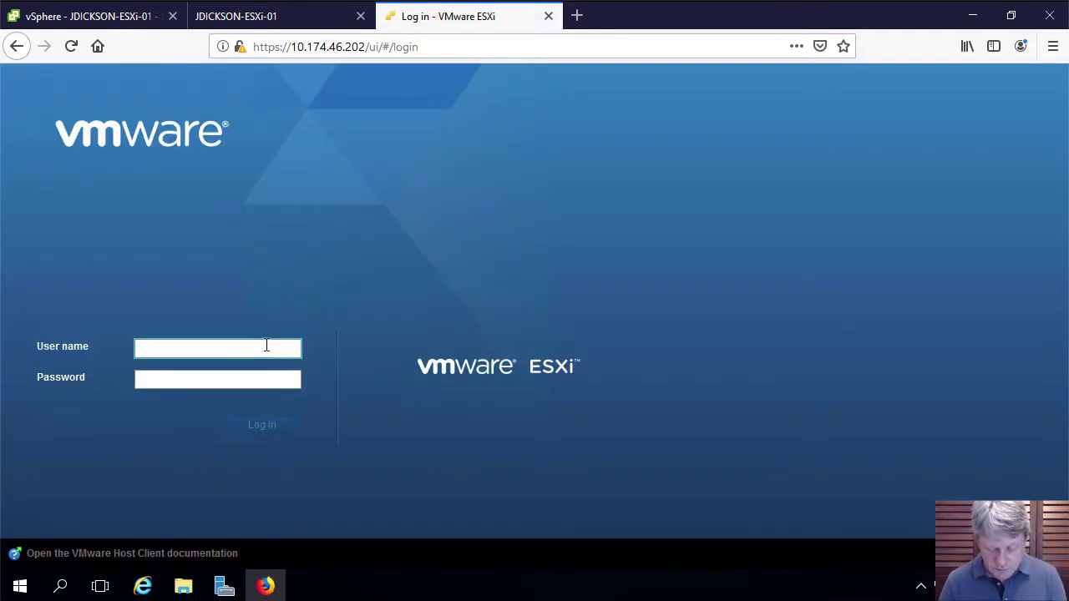
Log in as root, save the credentials in Firefox, and decline joining CEIP
{"action": "type", "text": "root"}
{"action": "key", "text": "Tab"}
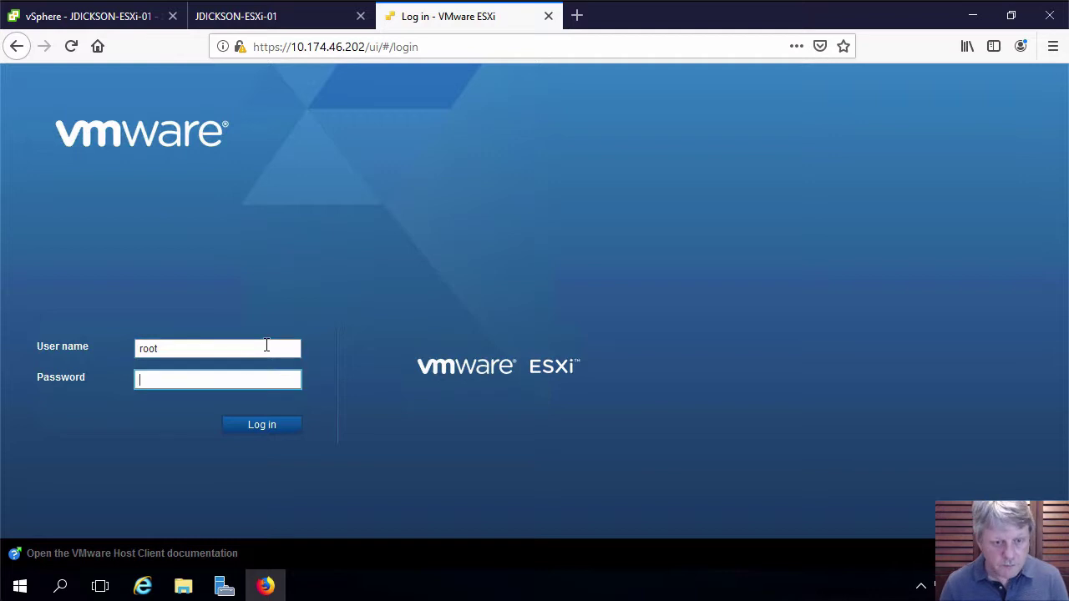
{"action": "type", "text": "••••••••••"}
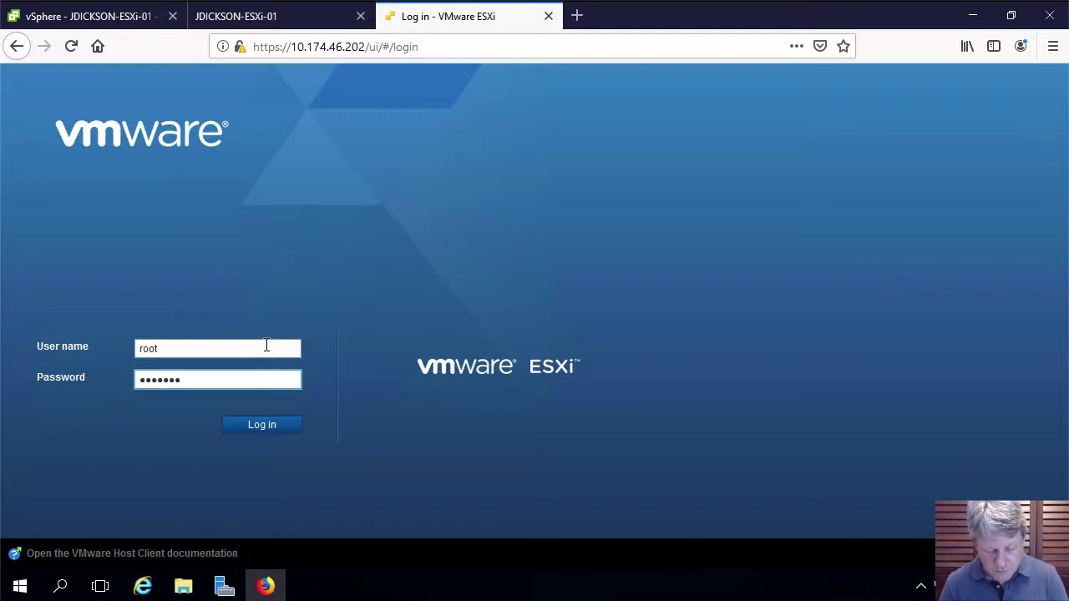
{"action": "key", "text": "Return"}
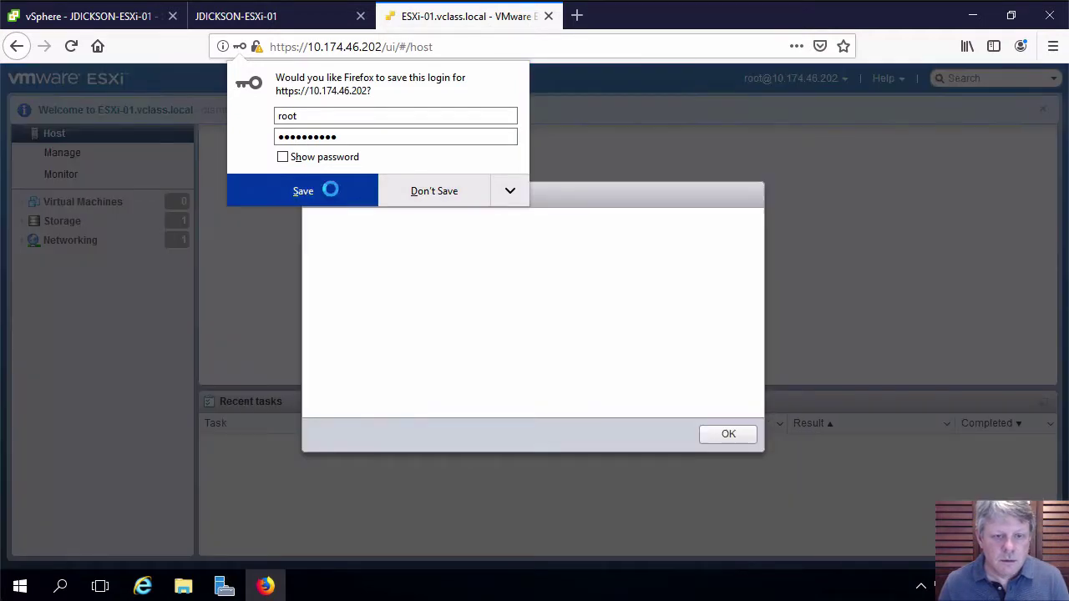
{"action": "left_click", "coordinate": [330, 188]}
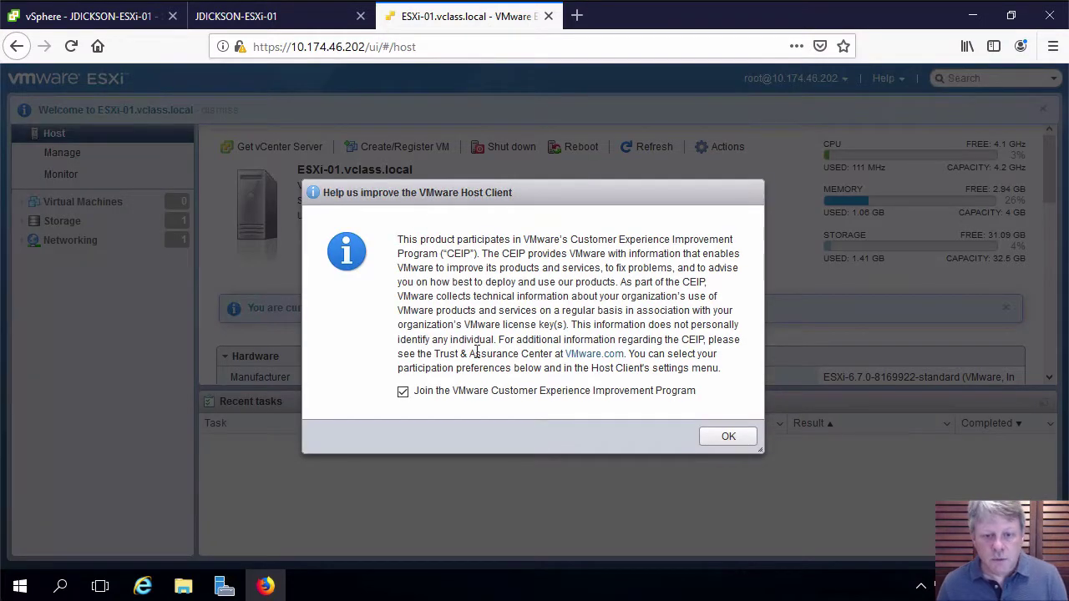
{"action": "left_click", "coordinate": [402, 394]}
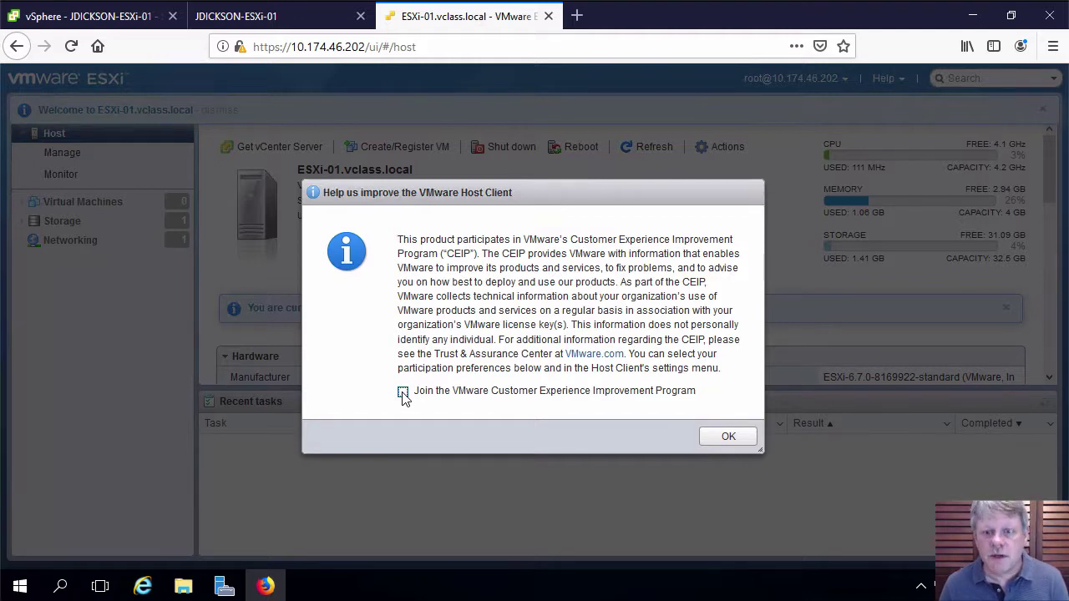
{"action": "left_click", "coordinate": [712, 441]}
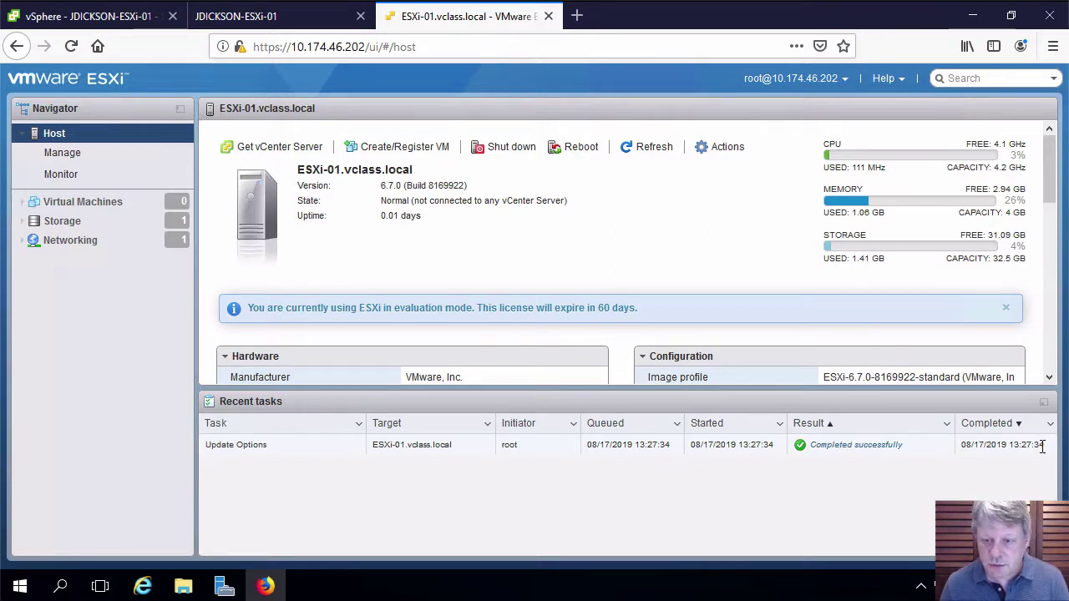
Collapse Recent tasks and go to Manage > System > Time & date
{"action": "left_click", "coordinate": [1044, 405]}
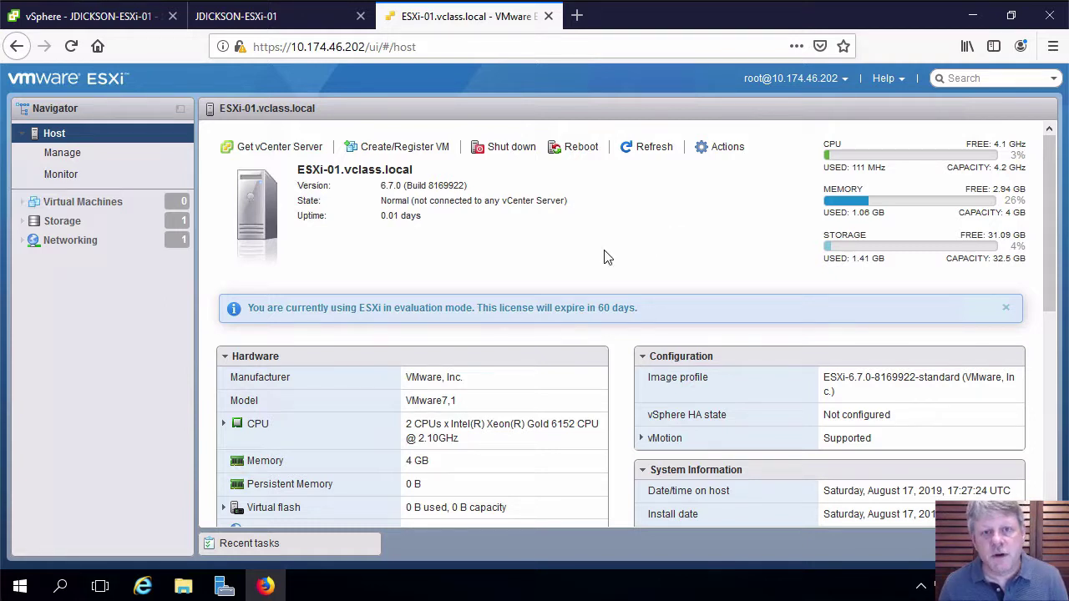
{"action": "left_click", "coordinate": [63, 157]}
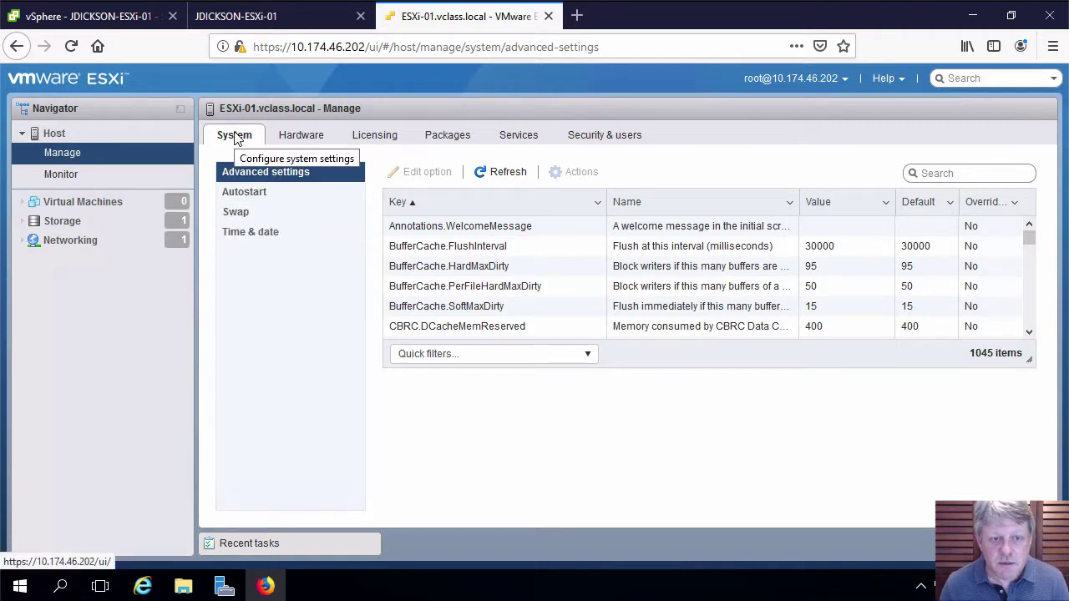
{"action": "left_click", "coordinate": [267, 235]}
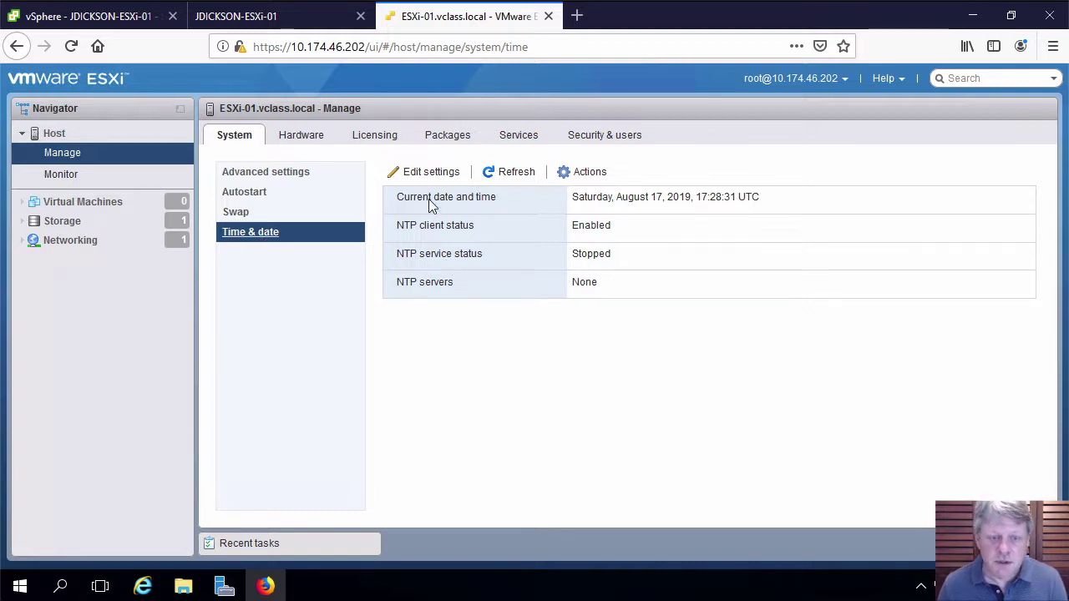
Switch the host to NTP with server 142.156.151.46 and startup policy 'Start and stop with host'
{"action": "left_click", "coordinate": [428, 173]}
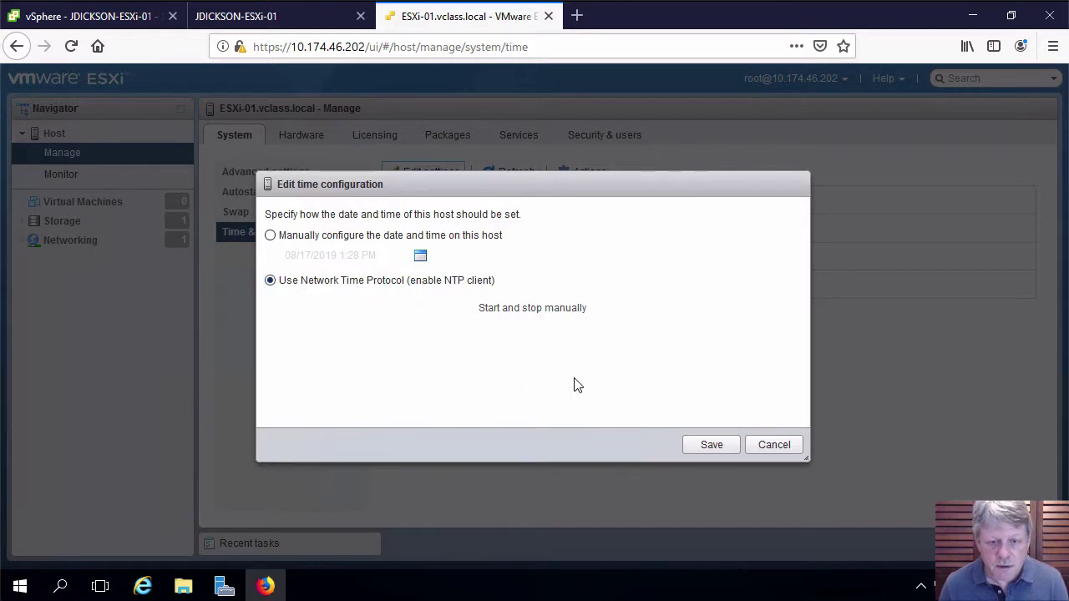
{"action": "left_click", "coordinate": [596, 311]}
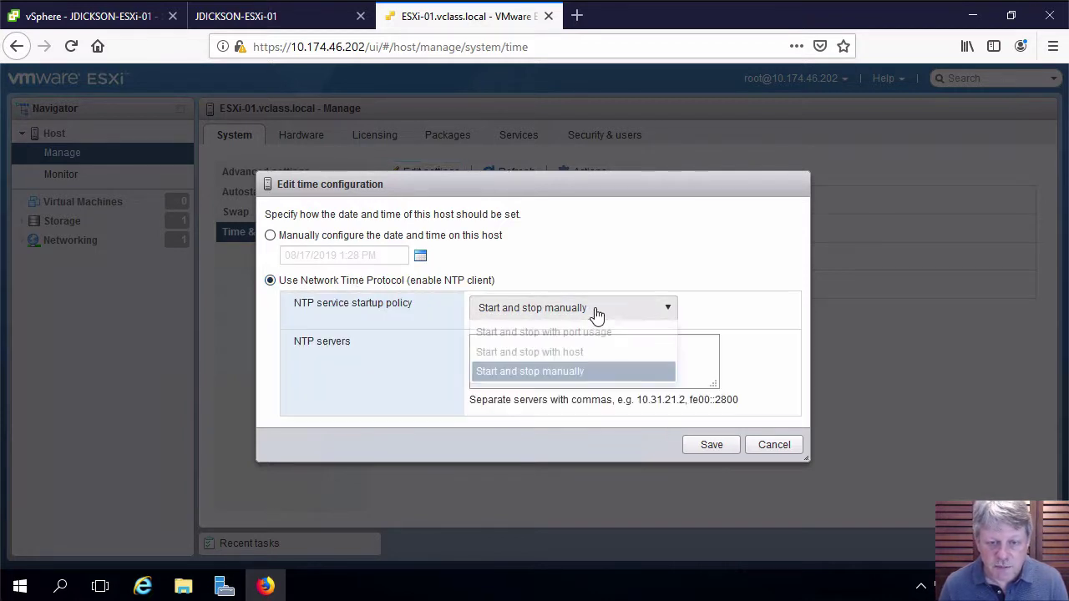
{"action": "left_click", "coordinate": [568, 352]}
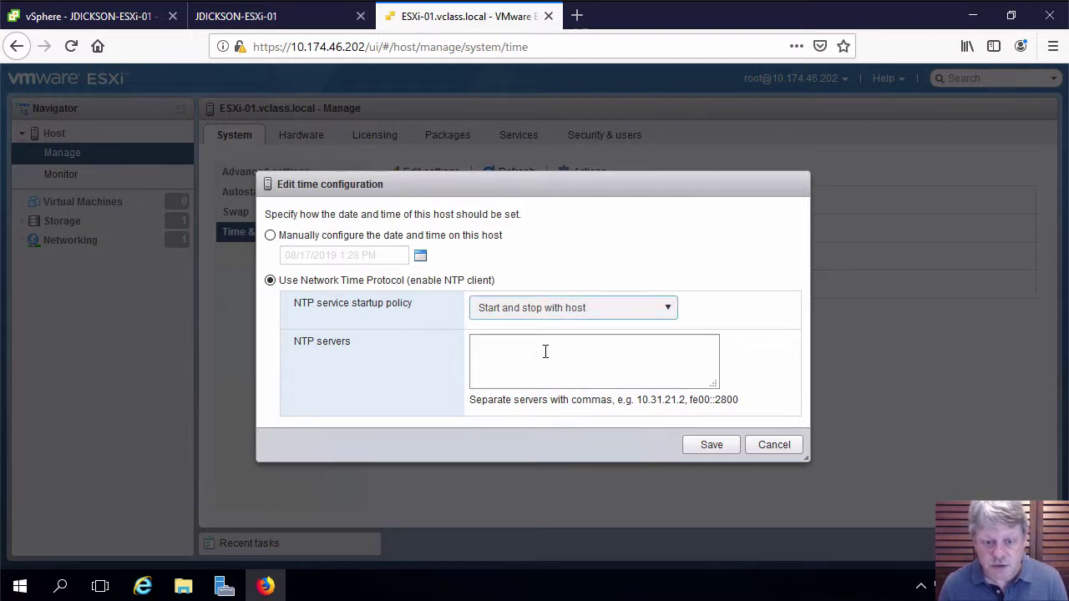
{"action": "left_click", "coordinate": [545, 352]}
{"action": "type", "text": "142.156.151.40"}
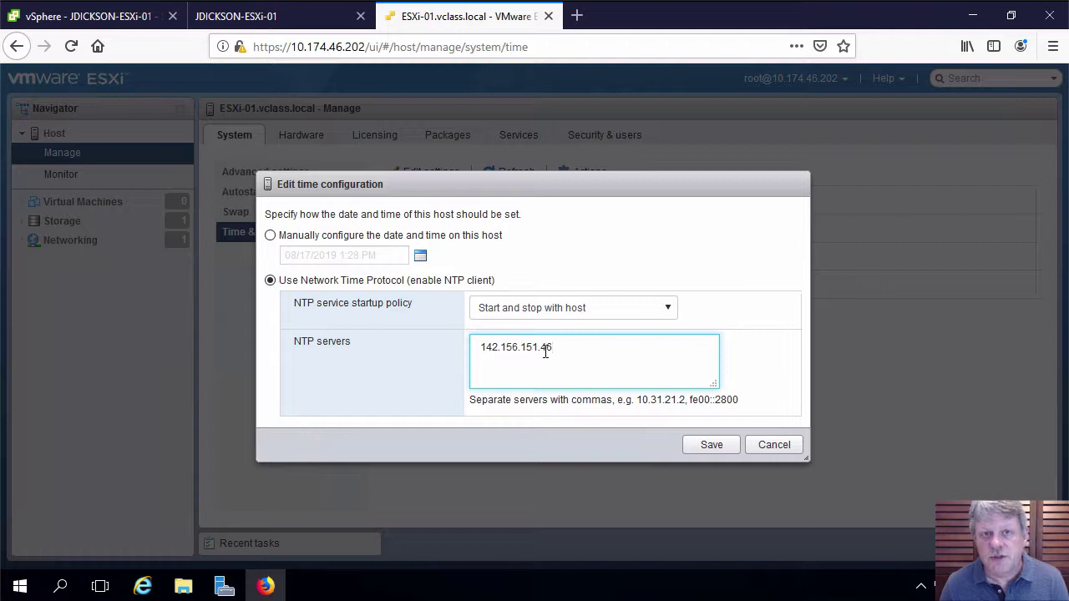
{"action": "left_click", "coordinate": [712, 446]}
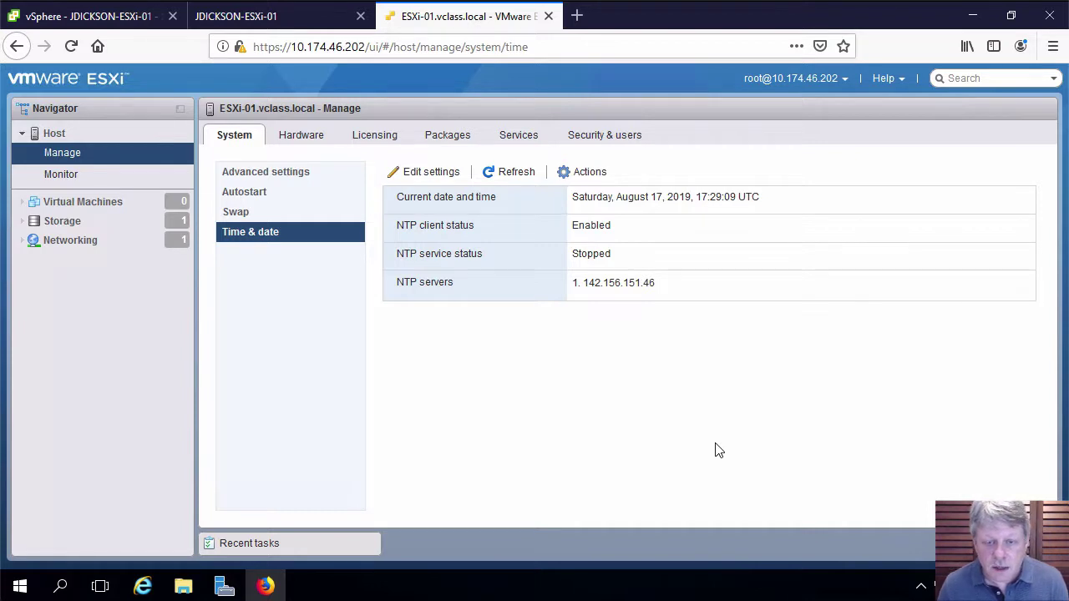
Start the host's NTP service from the Time & date Actions menu
{"action": "left_click", "coordinate": [600, 177]}
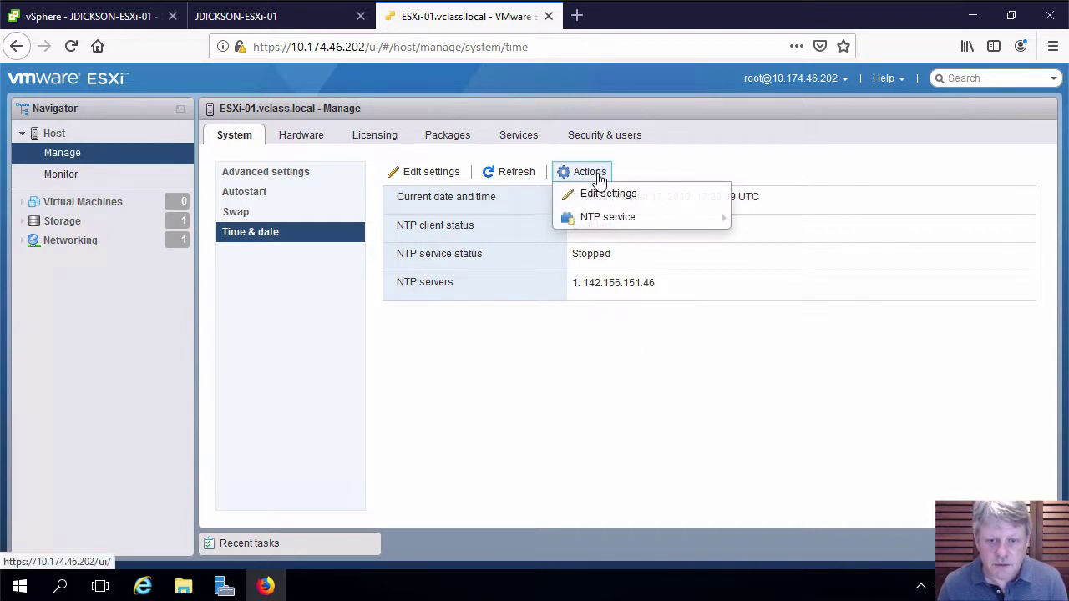
{"action": "mouse_move", "coordinate": [604, 230]}
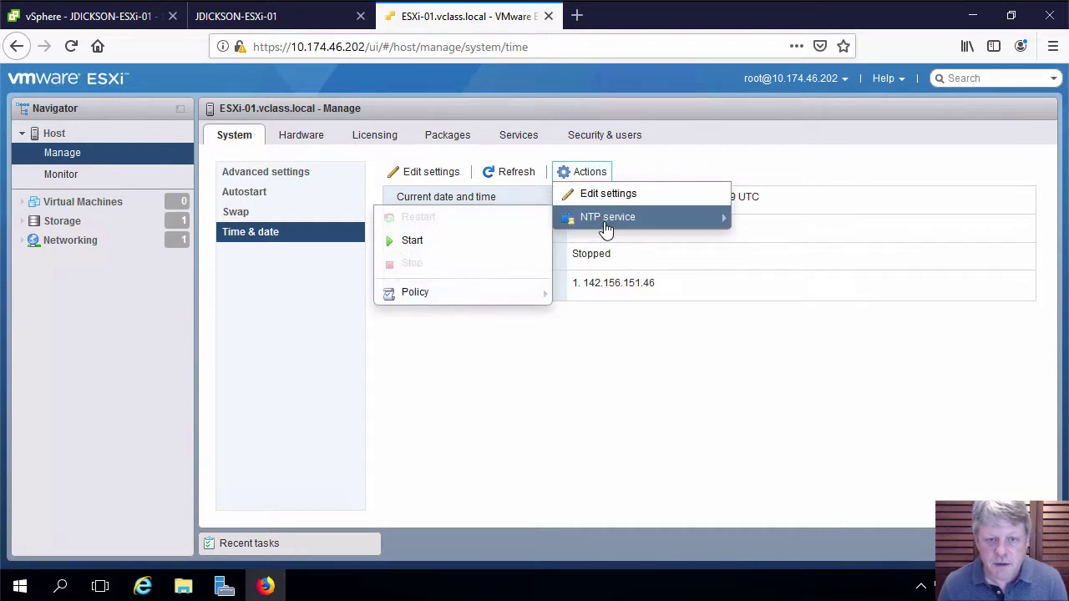
{"action": "left_click", "coordinate": [481, 241]}
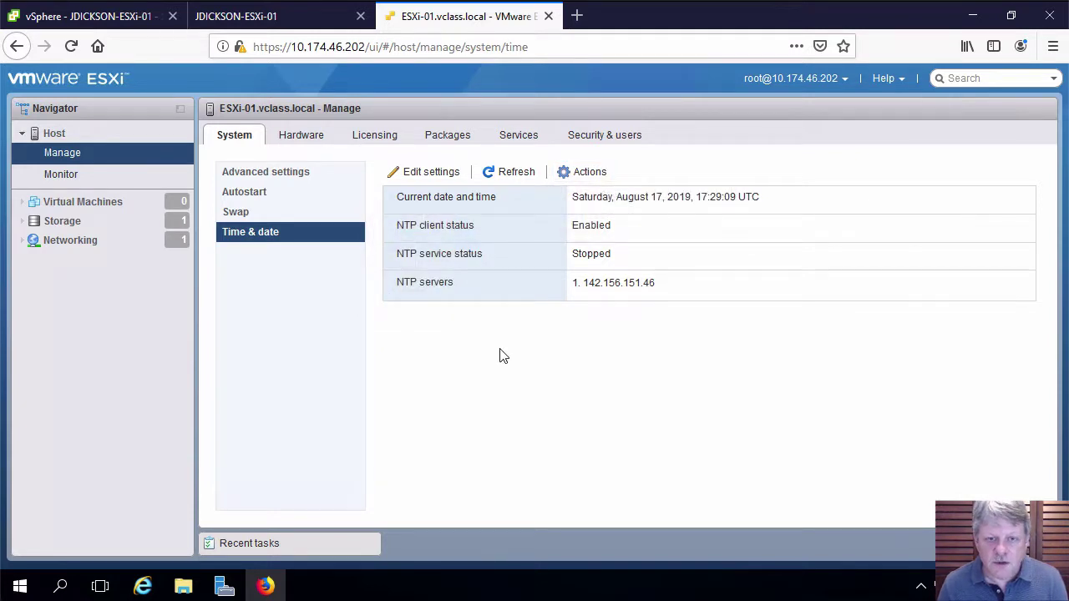